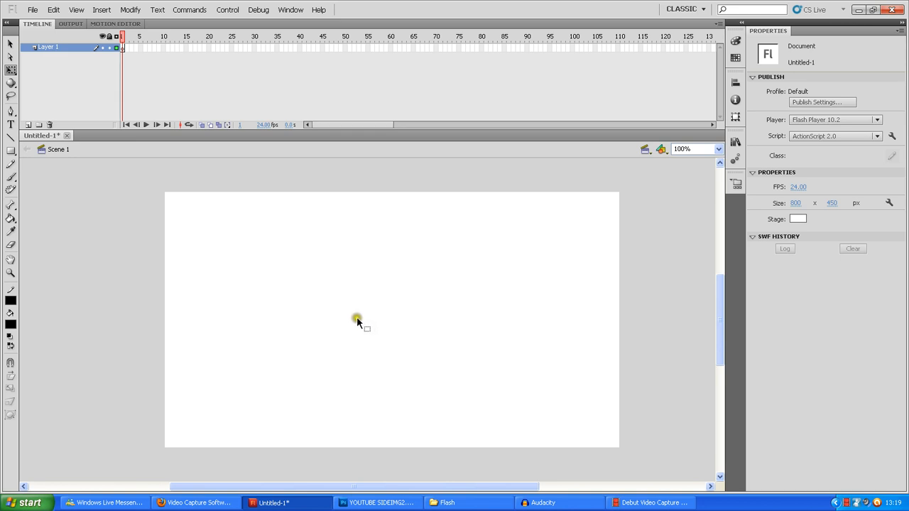
left_click_drag(722, 306, 720, 308)
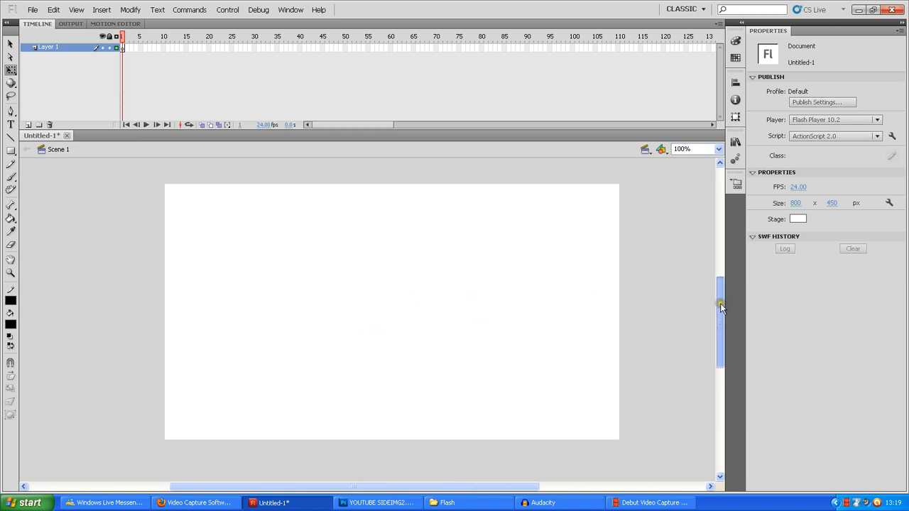
left_click_drag(494, 487, 500, 487)
left_click_drag(720, 336, 720, 333)
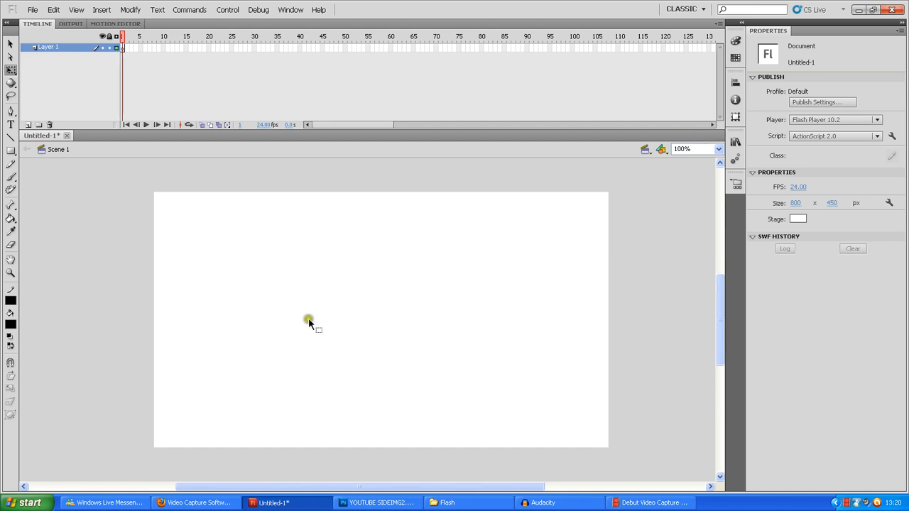
left_click(796, 203)
left_click(596, 259)
- Brush a black, closed, rounded head outline near the middle of the stage, using a slightly larger brush size
left_click(10, 179)
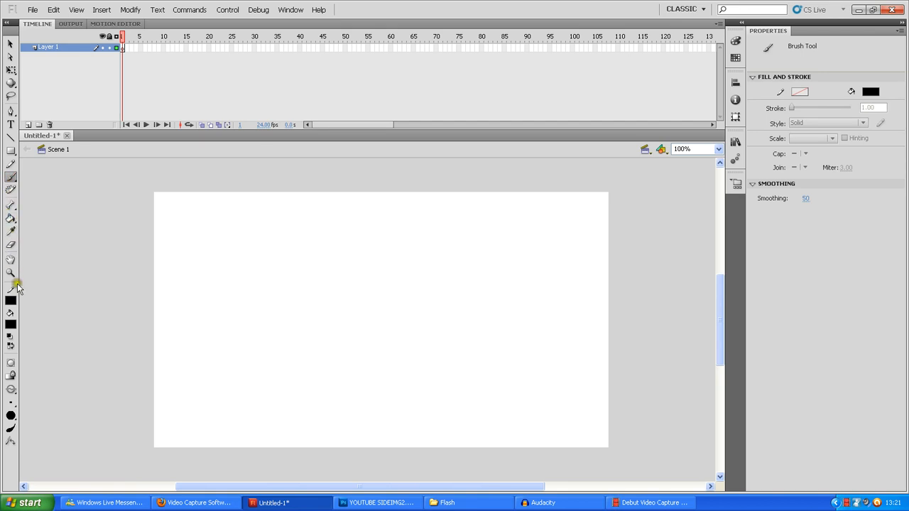
left_click(11, 403)
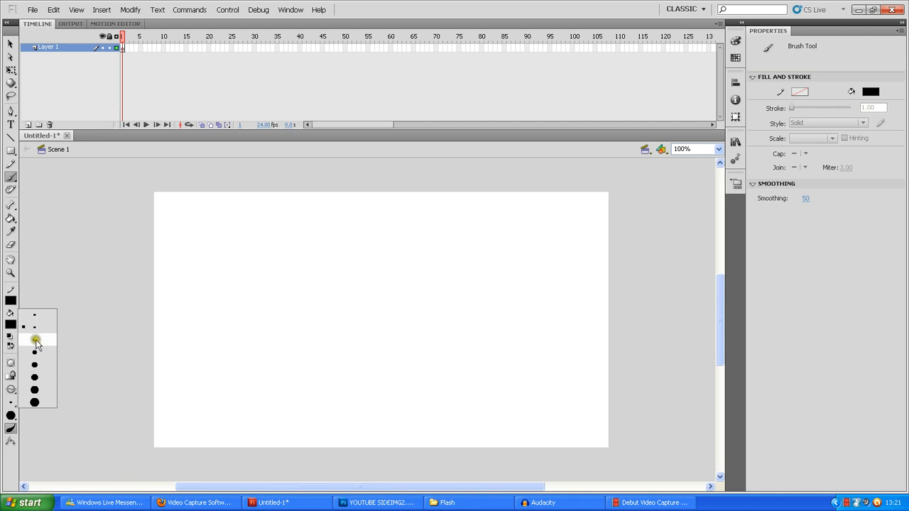
left_click(38, 343)
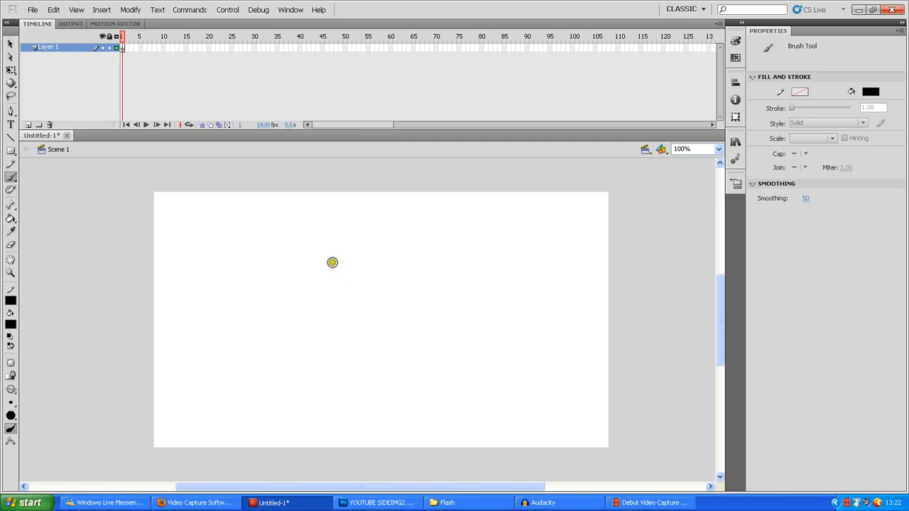
mouse_move(346, 241)
left_mouse_down()
mouse_move(296, 317)
mouse_move(354, 343)
mouse_move(392, 312)
mouse_move(396, 263)
mouse_move(370, 241)
mouse_move(325, 245)
left_mouse_up()
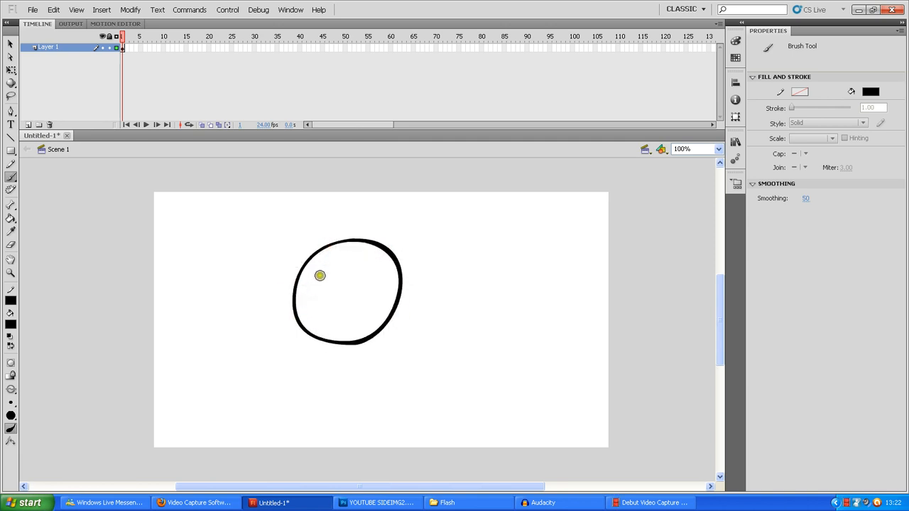
- Brush the facial features inside the head outline: two joined eyes with pupils and lashes, shading strokes, a nose and a flat mouth
mouse_move(317, 277)
left_mouse_down()
mouse_move(371, 255)
mouse_move(365, 304)
mouse_move(345, 294)
mouse_move(325, 304)
mouse_move(317, 285)
mouse_move(349, 276)
mouse_move(332, 315)
mouse_move(355, 318)
mouse_move(324, 324)
mouse_move(368, 331)
mouse_move(327, 333)
mouse_move(379, 331)
mouse_move(366, 297)
mouse_move(347, 301)
mouse_move(383, 307)
mouse_move(347, 296)
mouse_move(302, 311)
left_mouse_up()
left_click_drag(380, 266, 374, 301)
mouse_move(382, 286)
left_mouse_down()
mouse_move(384, 277)
mouse_move(381, 294)
left_mouse_up()
mouse_move(316, 276)
left_mouse_down()
mouse_move(318, 303)
mouse_move(308, 292)
left_mouse_up()
left_click_drag(368, 305, 362, 297)
left_click_drag(360, 300, 351, 306)
mouse_move(367, 295)
left_mouse_down()
mouse_move(332, 299)
mouse_move(322, 286)
mouse_move(324, 262)
mouse_move(370, 260)
mouse_move(365, 277)
mouse_move(323, 275)
left_mouse_up()
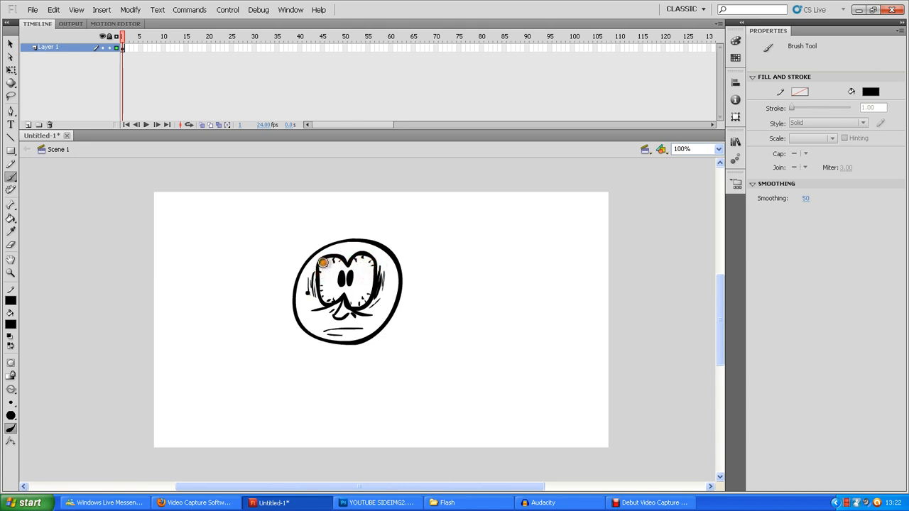
- Select the whole face drawing with Free Transform and move it right, to about X 296, Y 85
left_click(11, 71)
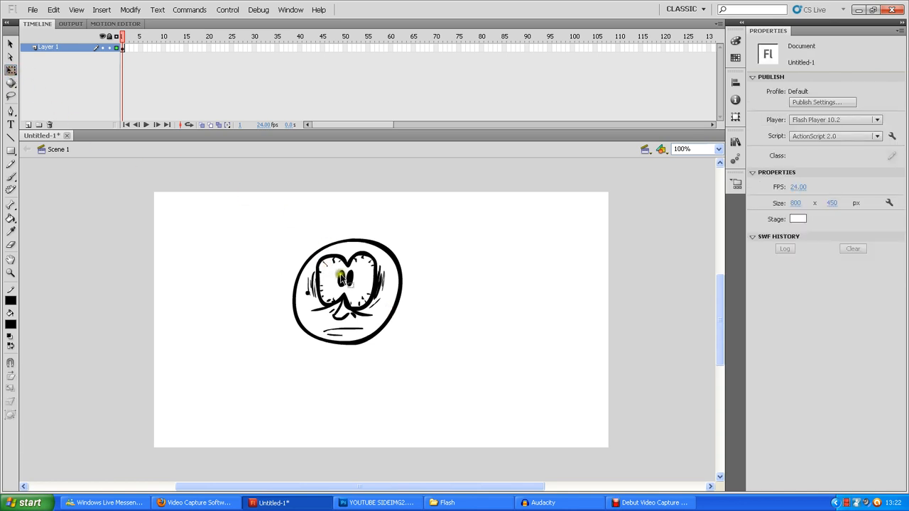
left_click(305, 295)
left_click(349, 227)
left_click_drag(252, 239, 487, 440)
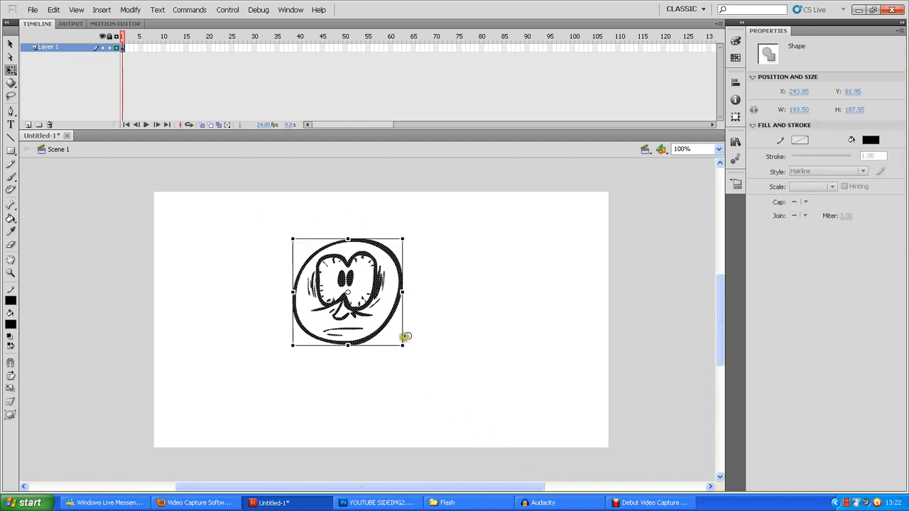
left_click_drag(399, 319, 423, 321)
mouse_move(426, 324)
left_mouse_down()
mouse_move(410, 316)
mouse_move(426, 319)
left_mouse_up()
left_click(450, 326)
- Convert the whole face drawing to a Movie Clip symbol named HappyFAAEC
left_click_drag(301, 223, 517, 430)
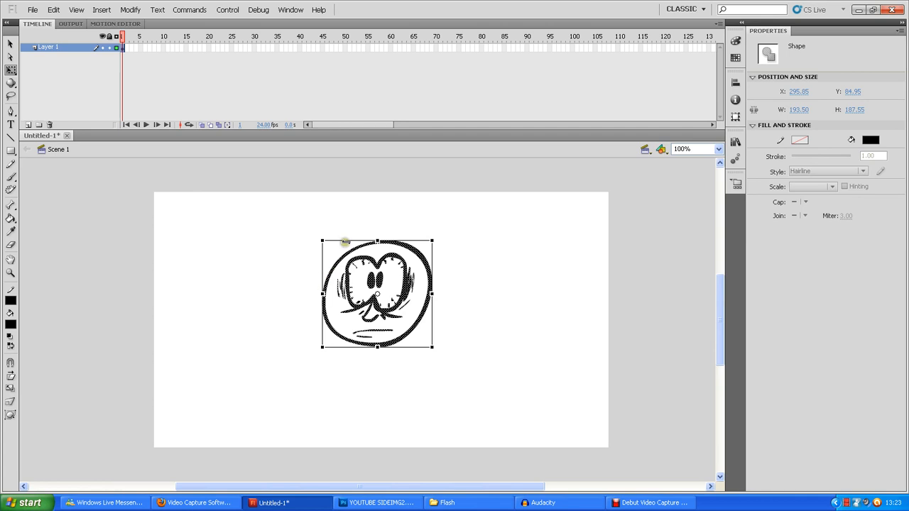
right_click(408, 286)
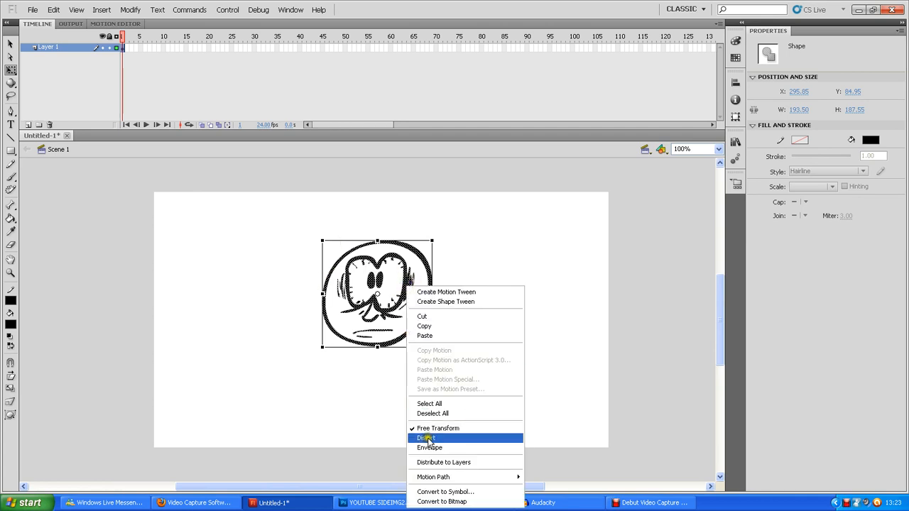
left_click(460, 491)
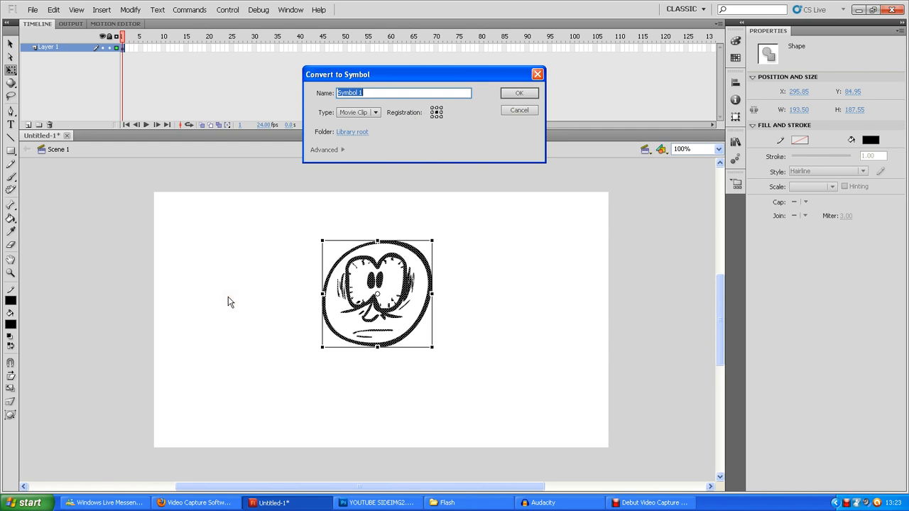
type("AEC")
key("Return")
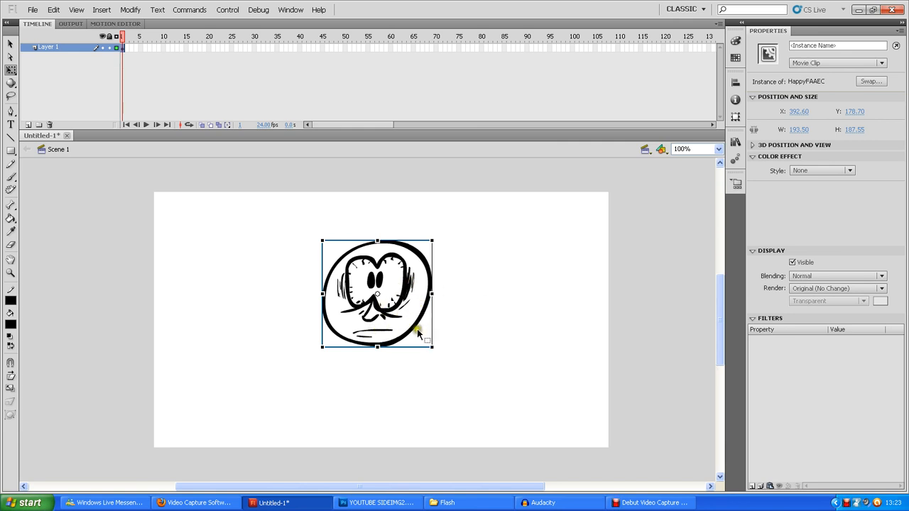
- Reposition the face symbol slightly up and to the left, to about X 383, Y 165, and keep it selected
left_click_drag(411, 328, 409, 316)
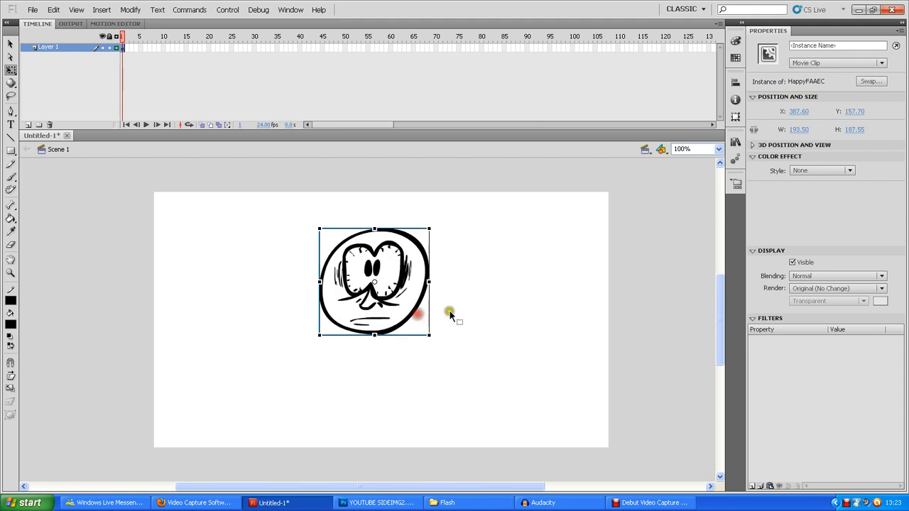
left_click(448, 310)
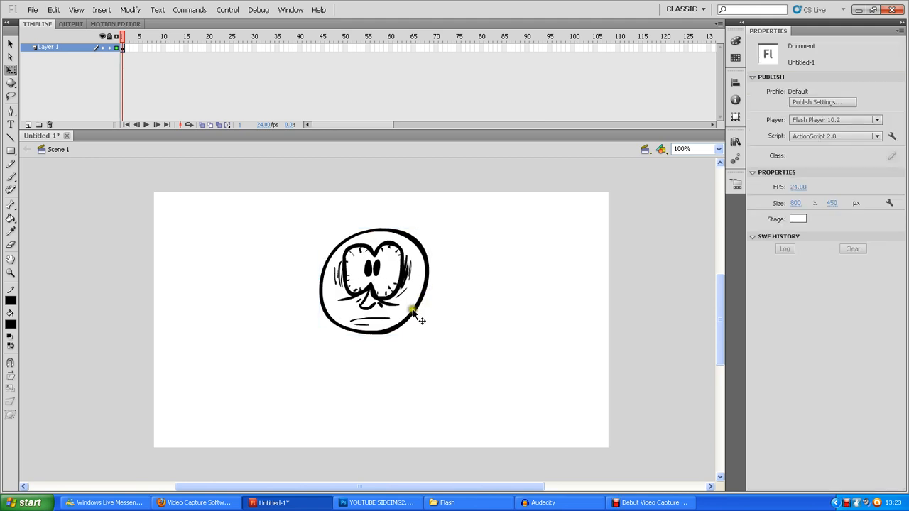
left_click_drag(412, 311, 415, 318)
left_click(423, 321)
left_click_drag(287, 221, 440, 354)
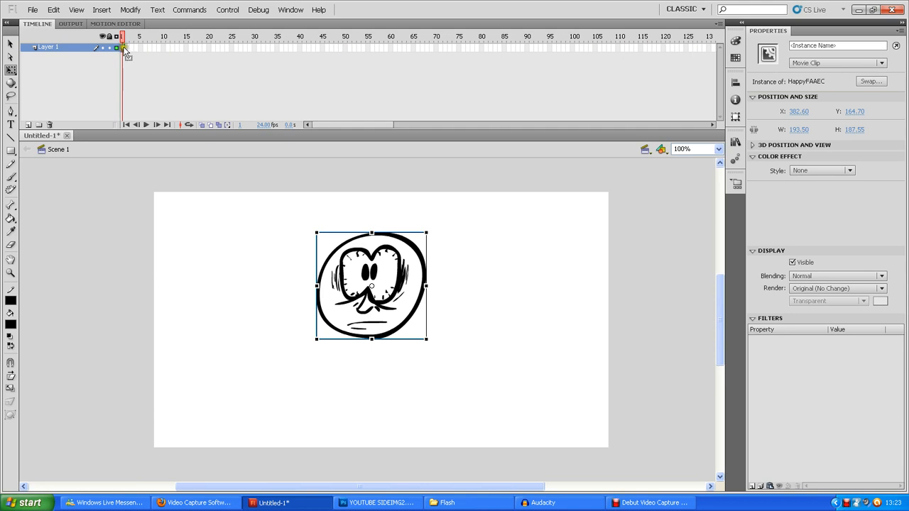
- Rename Layer 1 as HAPPYFAECEMOVESSOMEWHEREELSEBETTER
double_click(63, 47)
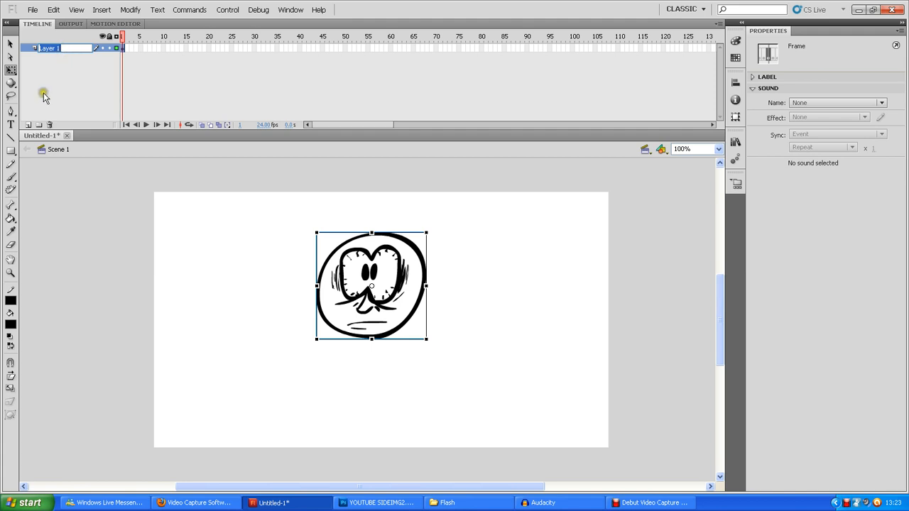
type("HAPPYF")
type("AECE")
type("MOVES")
type("SOMEWHERE")
type("ELSEBE")
type("TTER")
left_click(167, 66)
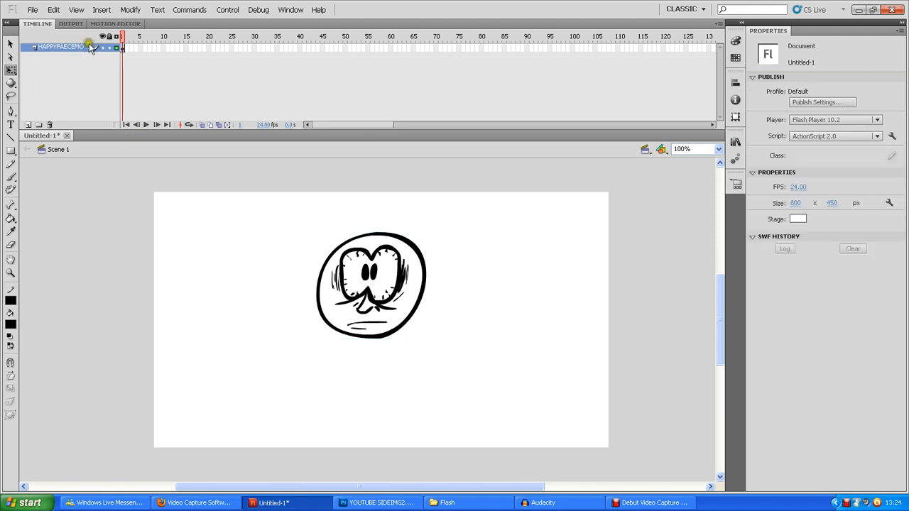
left_click(720, 24)
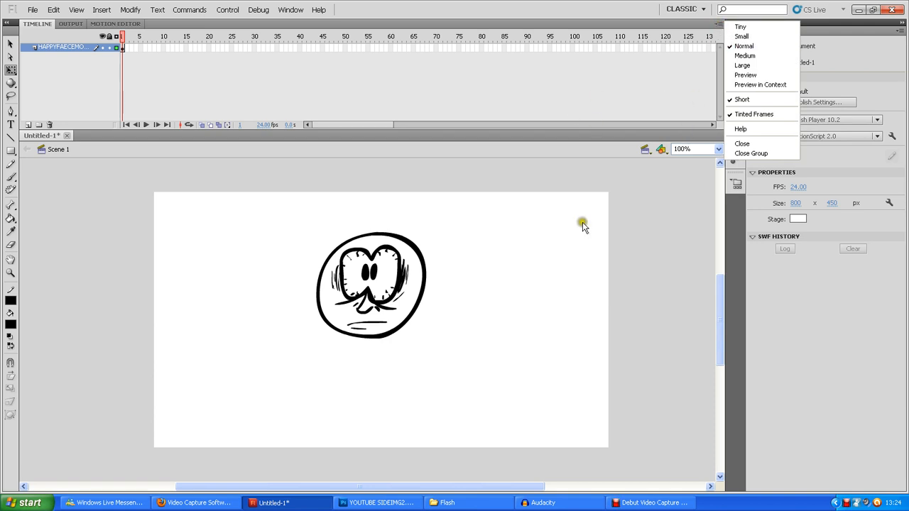
left_click(522, 214)
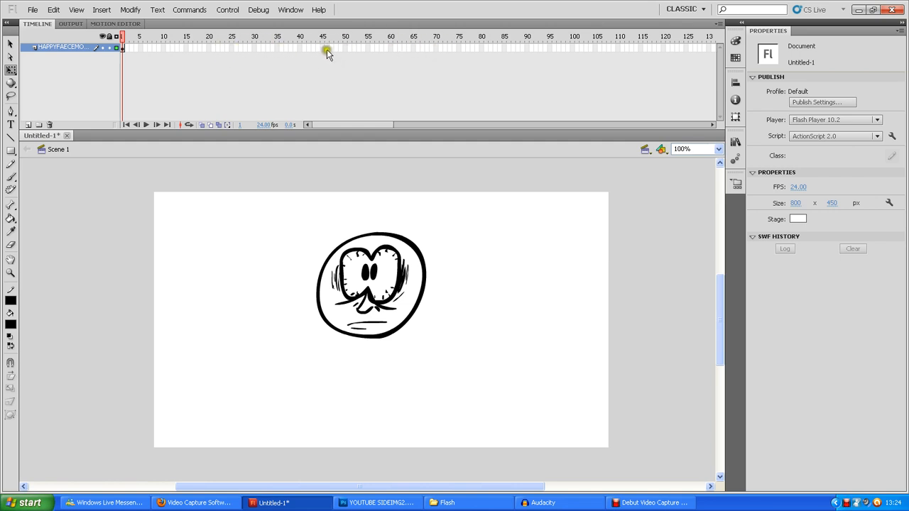
- Insert a keyframe at frame 30 of the face layer
left_click(253, 48)
right_click(254, 47)
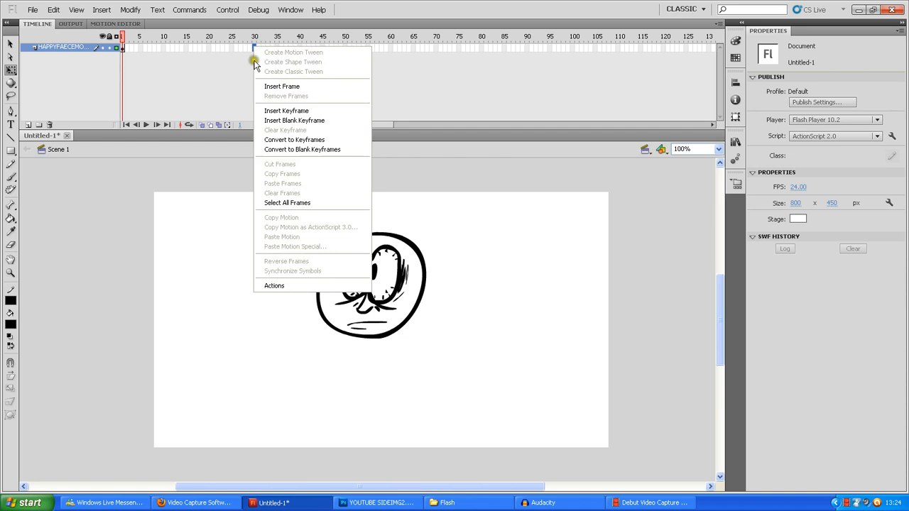
left_click(291, 112)
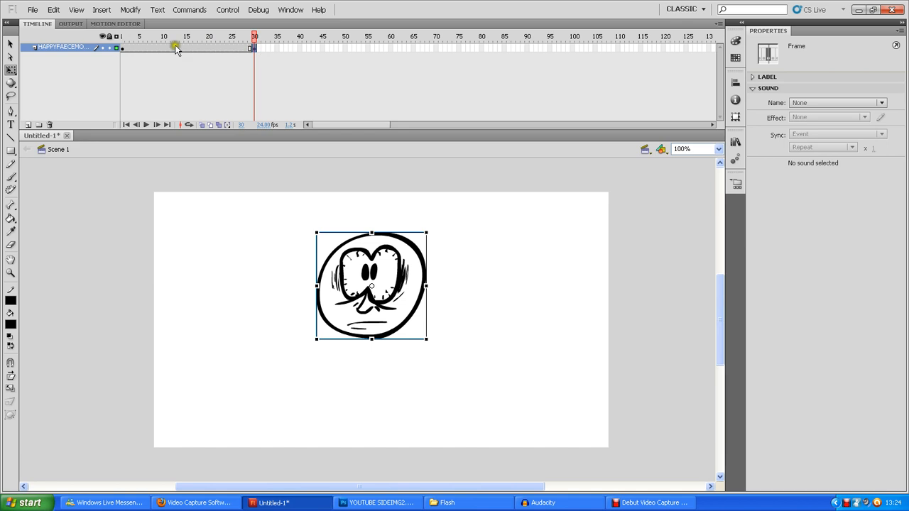
left_click(301, 84)
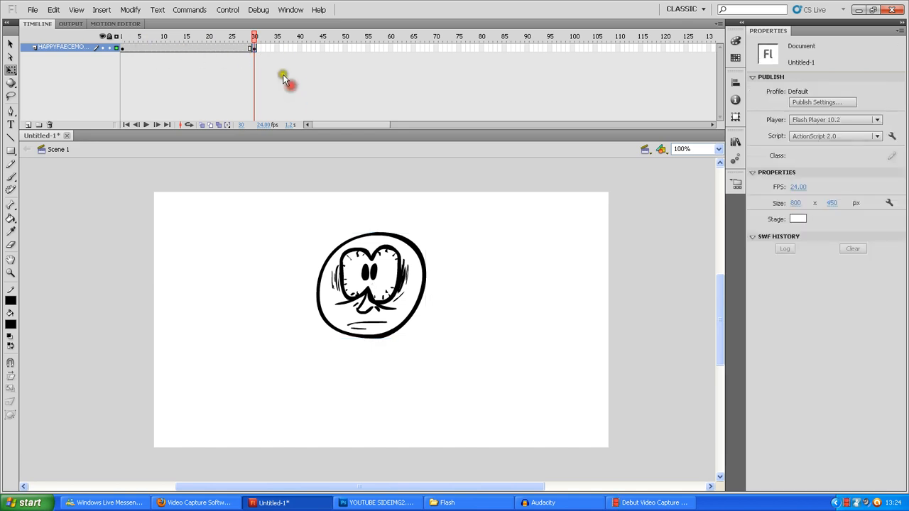
- Create a classic tween on the face layer between the keyframes at frames 1 and 30
left_click(188, 48)
right_click(190, 48)
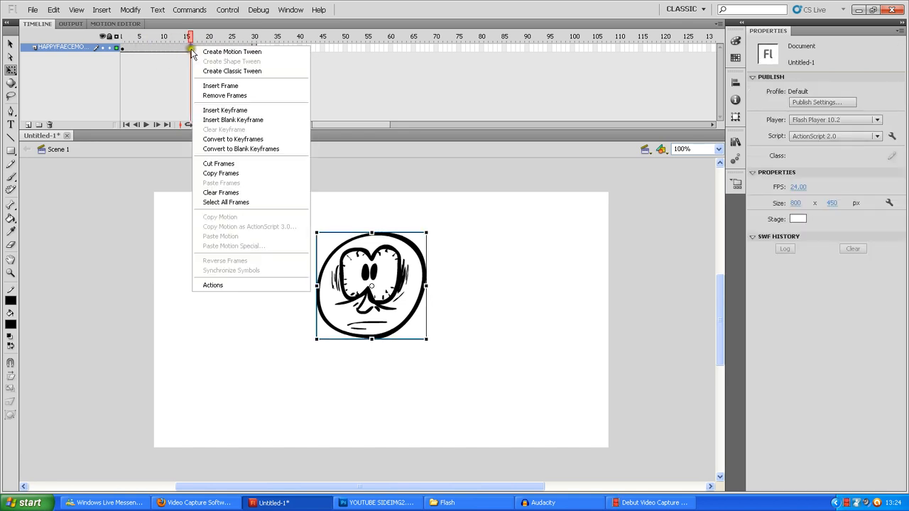
left_click(228, 54)
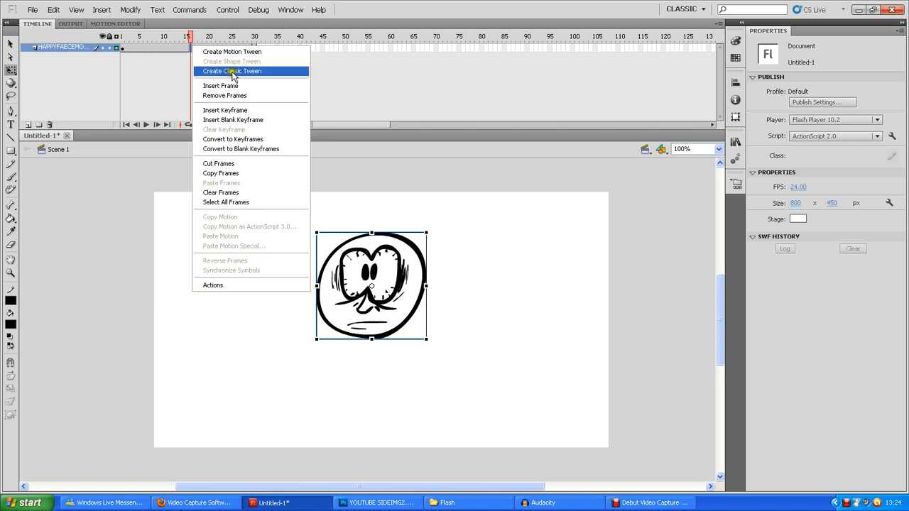
left_click(233, 72)
- At the frame 30 keyframe, move the face straight down to near the stage's lower edge
left_click(256, 46)
left_click(254, 48)
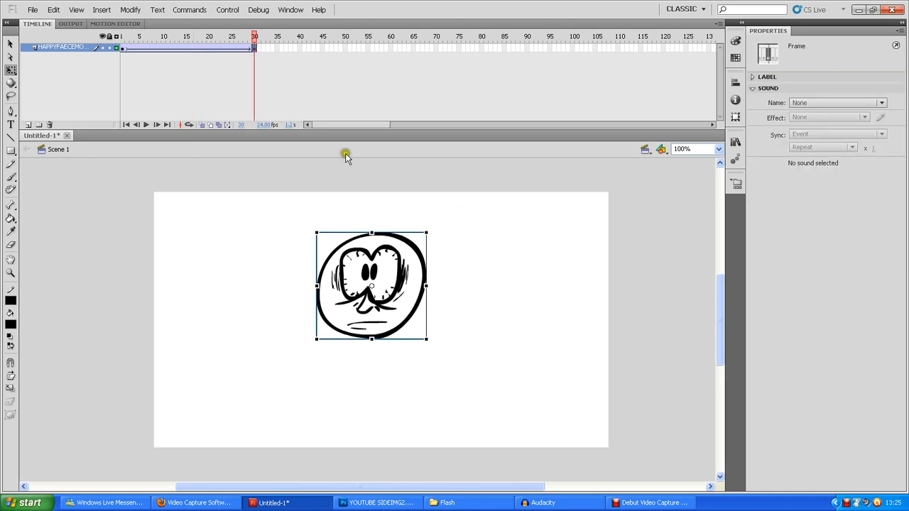
left_click(252, 47)
left_click(256, 47)
left_click_drag(402, 282, 405, 376)
left_click(397, 304)
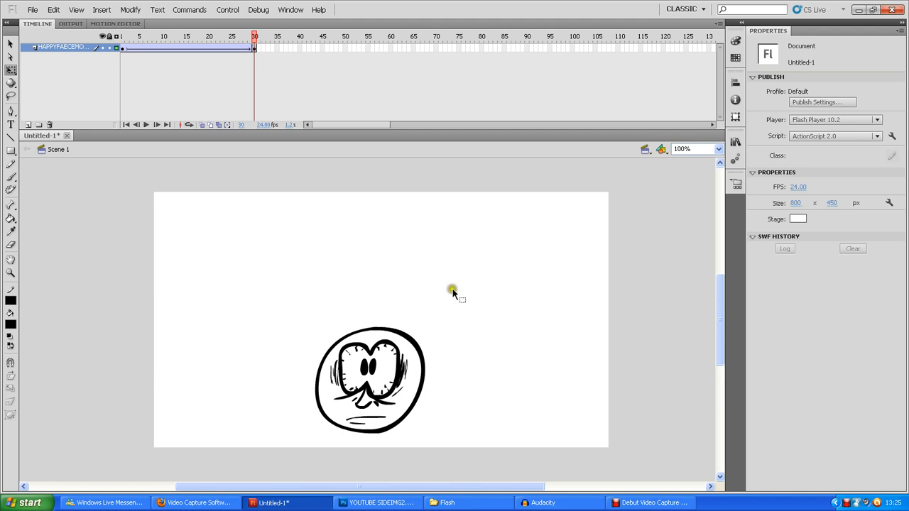
- Play the tween from frame 1 several times to check the face's downward movement
left_click(123, 48)
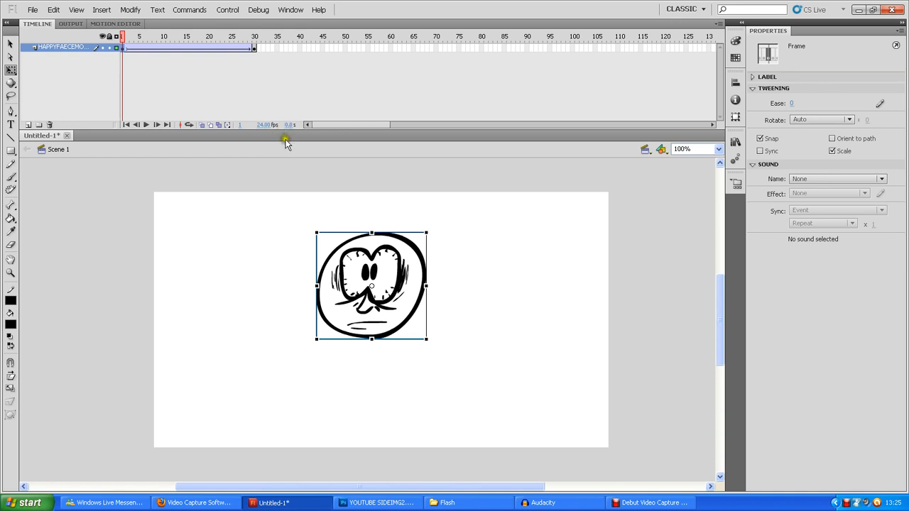
key("Return")
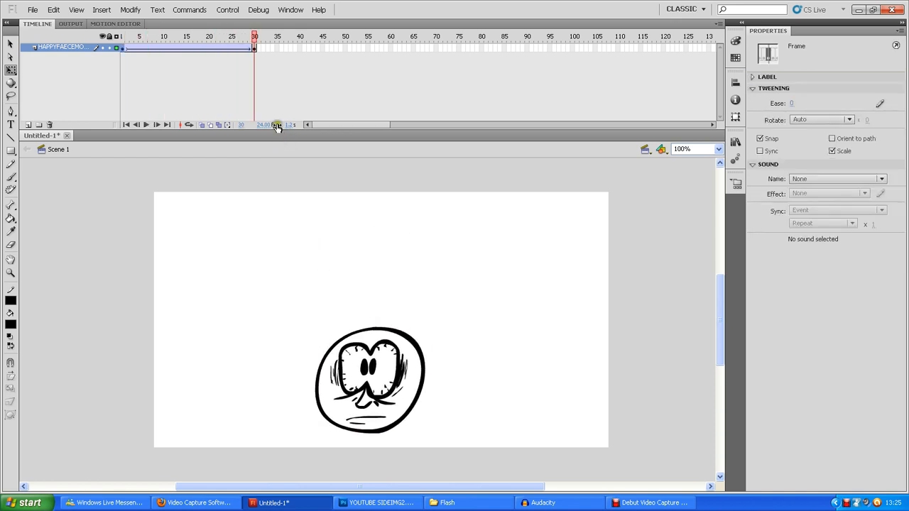
left_click(122, 50)
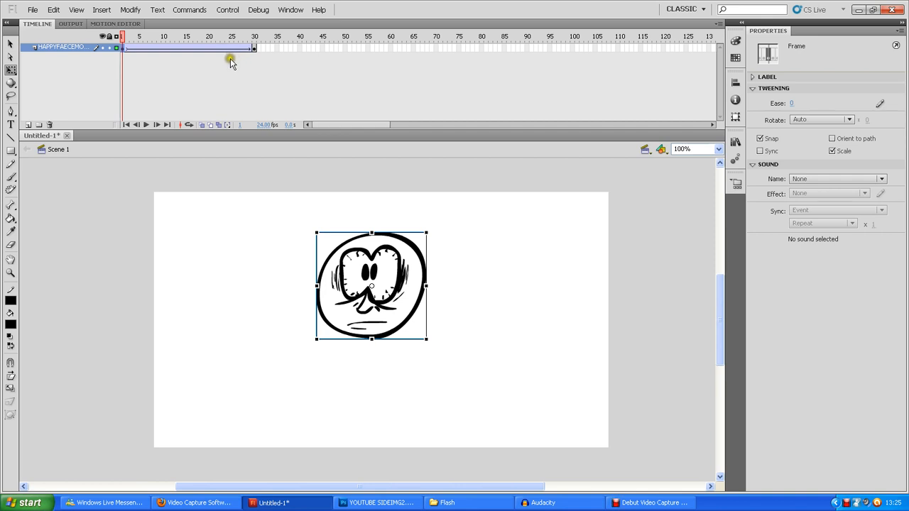
key("Return")
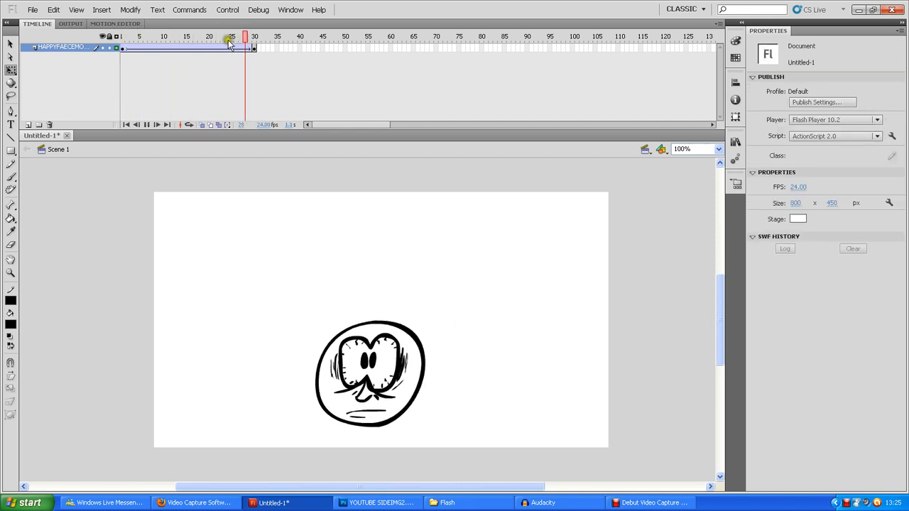
left_click(123, 49)
key("Return")
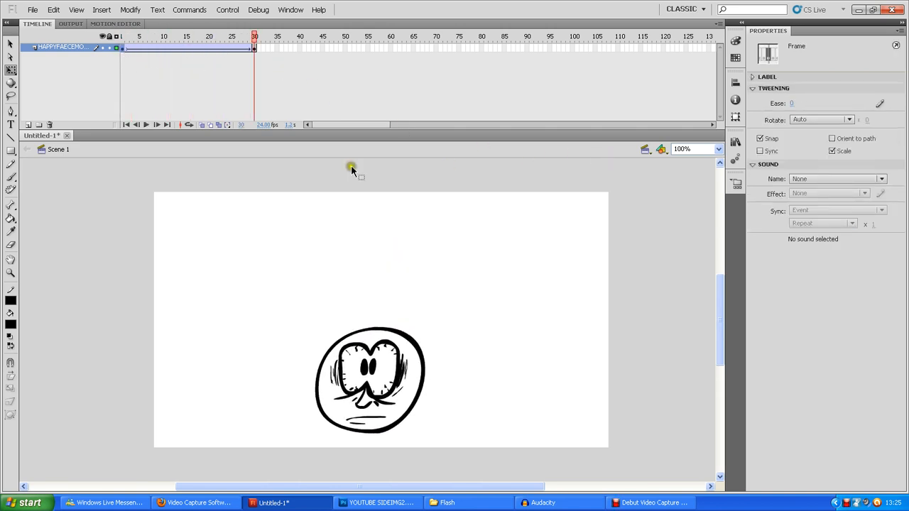
- Insert a keyframe at frame 15 in the middle of the tween and view an in-between frame in its first half
left_click(187, 48)
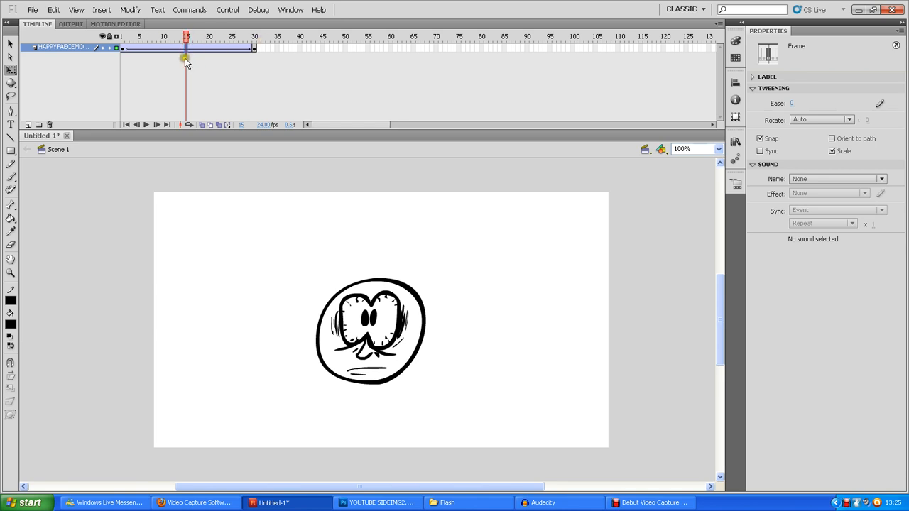
key("F6")
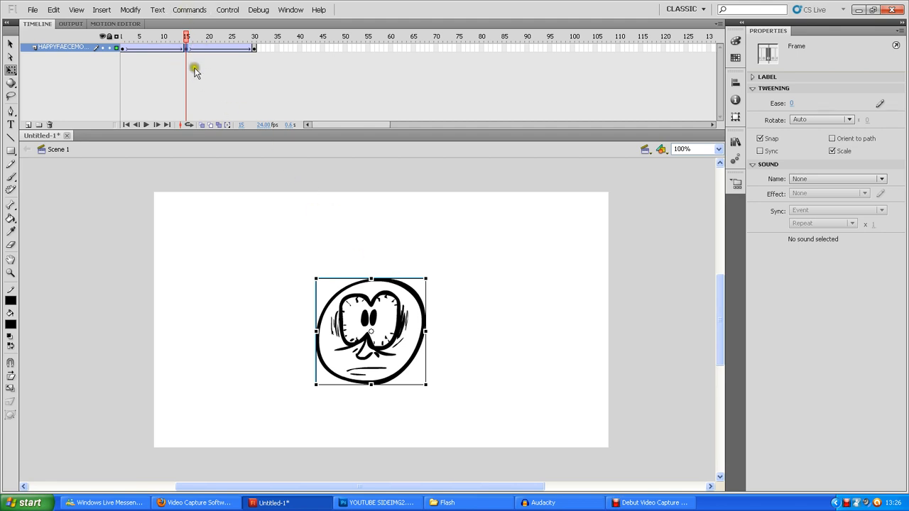
left_click(158, 48)
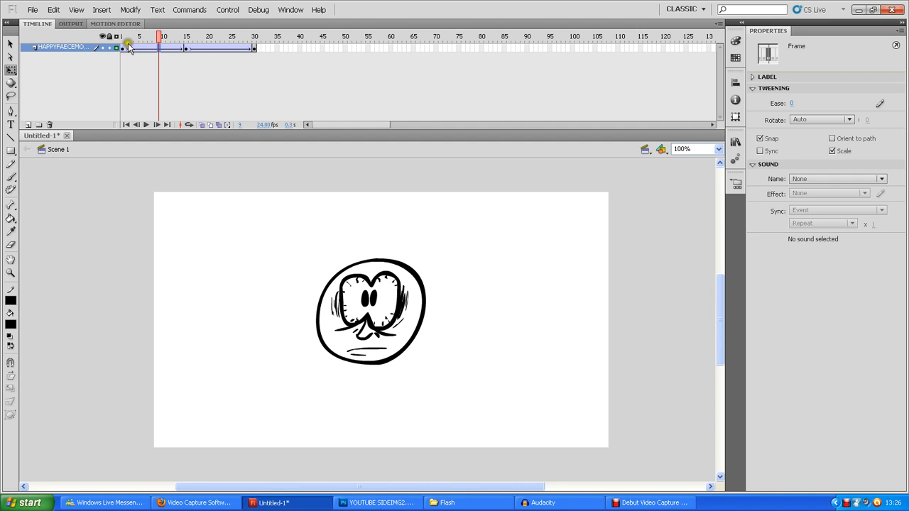
- Set the tween ease to -100 between frames 1 and 15 and to 100 between frames 15 and 30
left_click(153, 49)
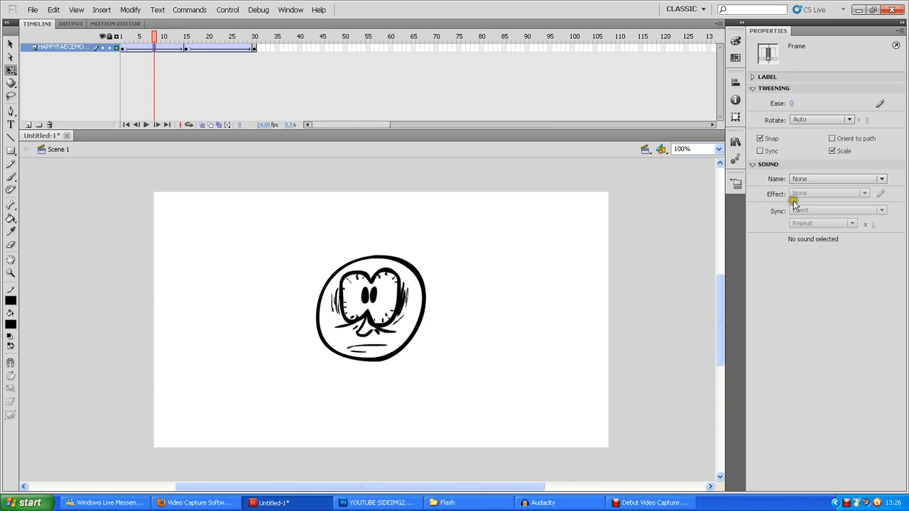
left_click(793, 103)
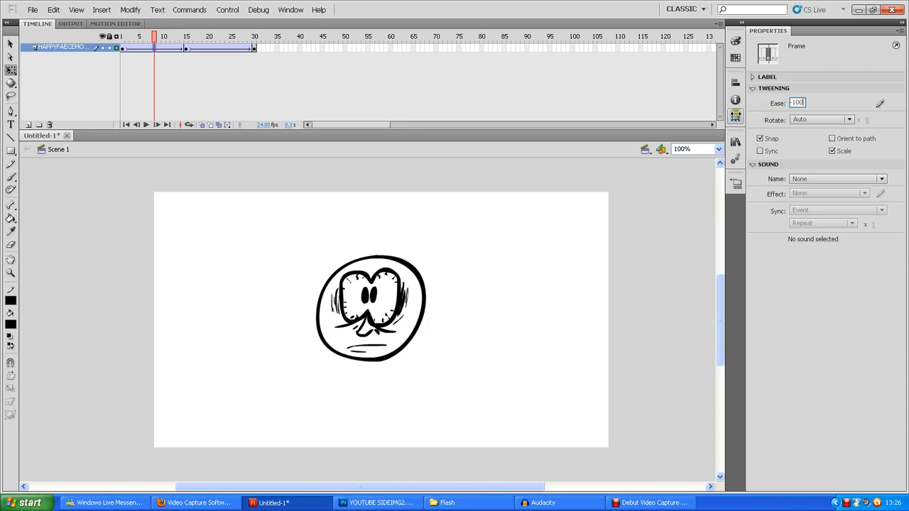
key("Return")
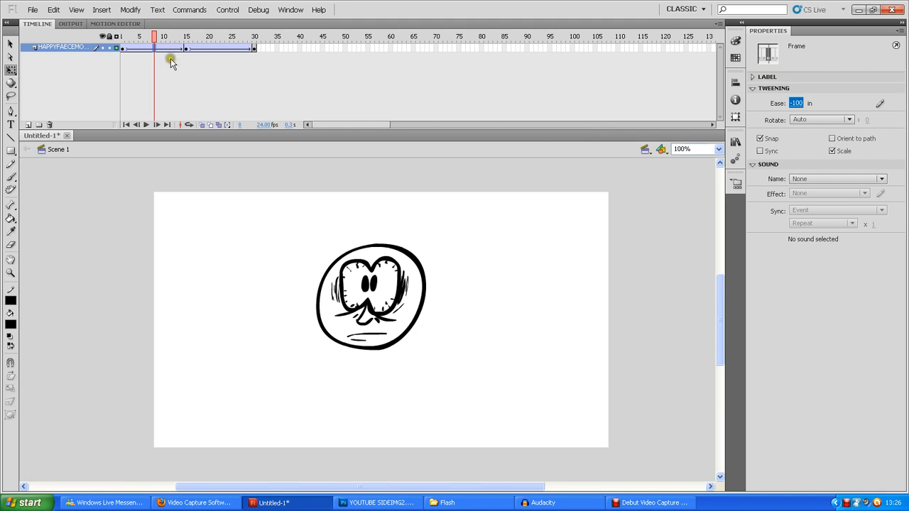
left_click(218, 48)
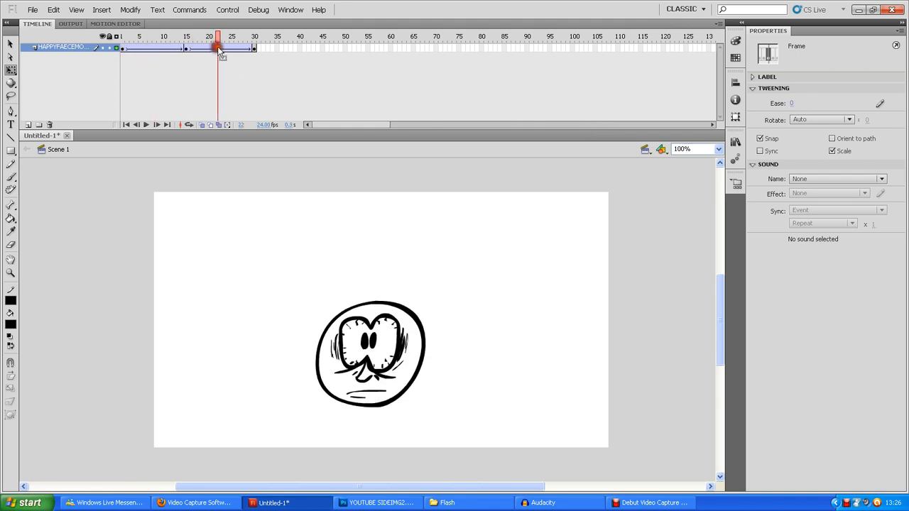
left_click(790, 103)
type("100")
key("Return")
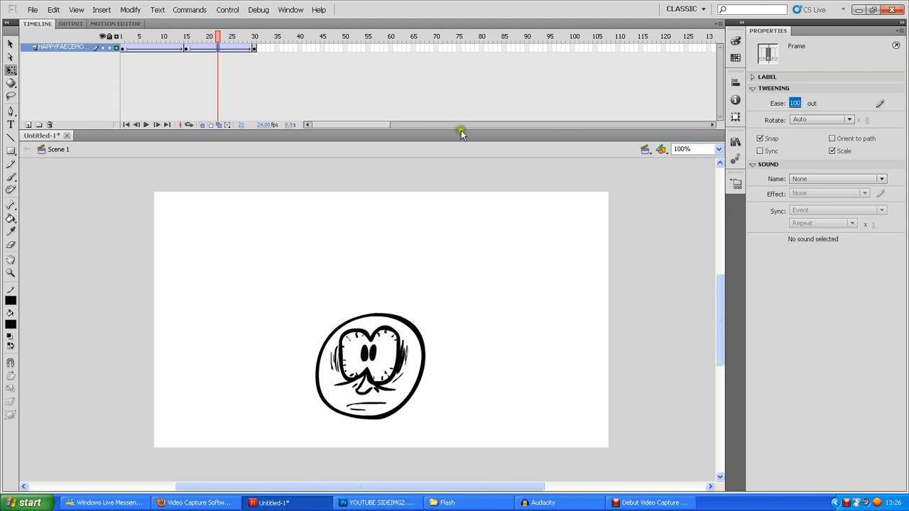
- Play the animation from frame 1 twice to check the eased downward movement
left_click(123, 48)
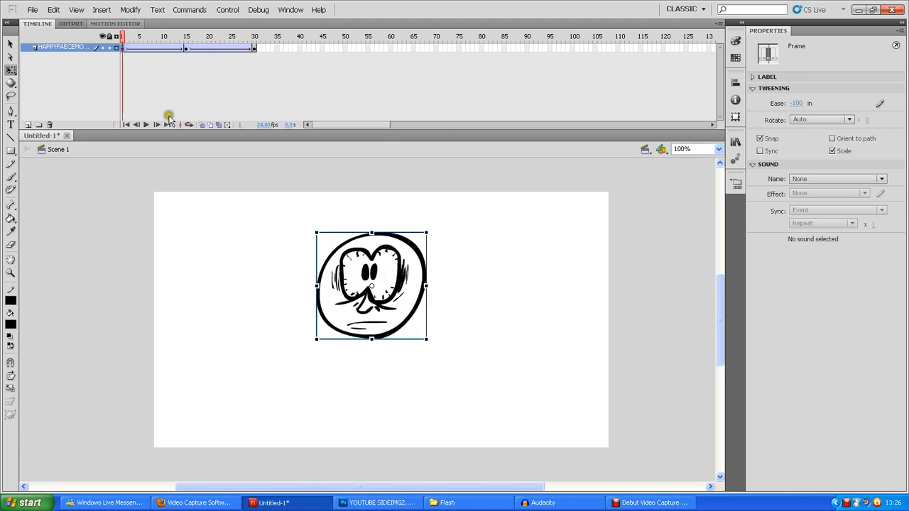
left_click(504, 216)
key("Return")
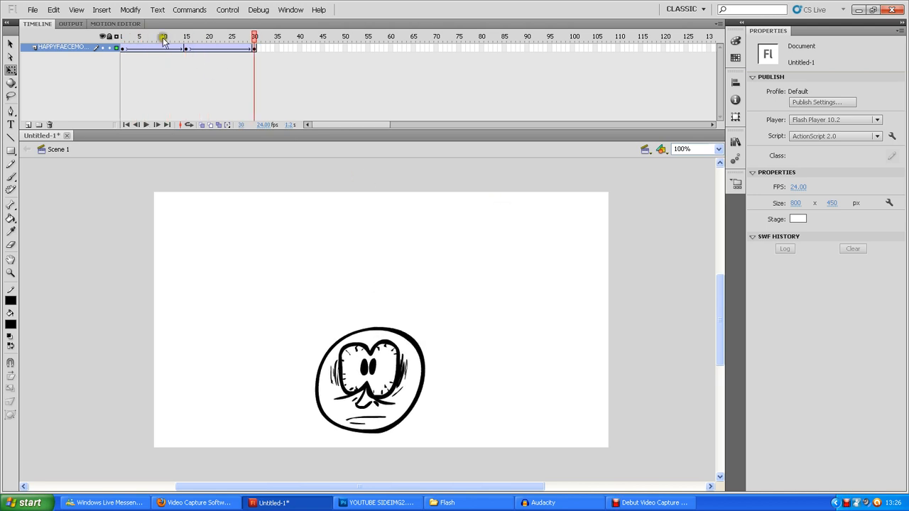
left_click(123, 47)
key("Return")
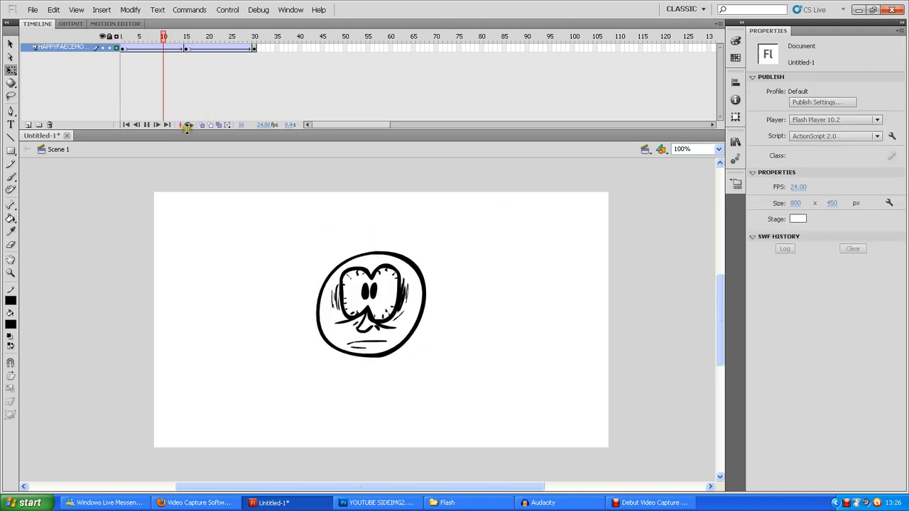
- Insert a keyframe at frame 60 on the face layer, extending the animation past frame 30
left_click(124, 50)
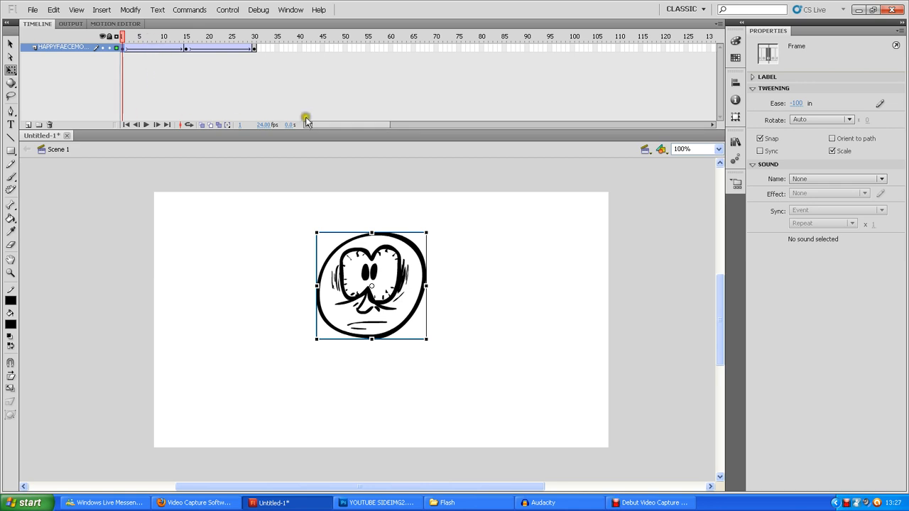
left_click(253, 49)
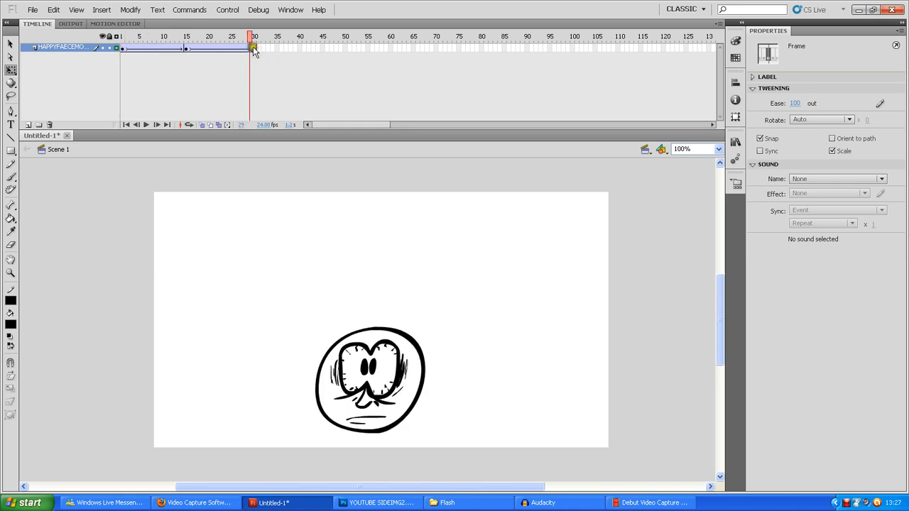
left_click(253, 47)
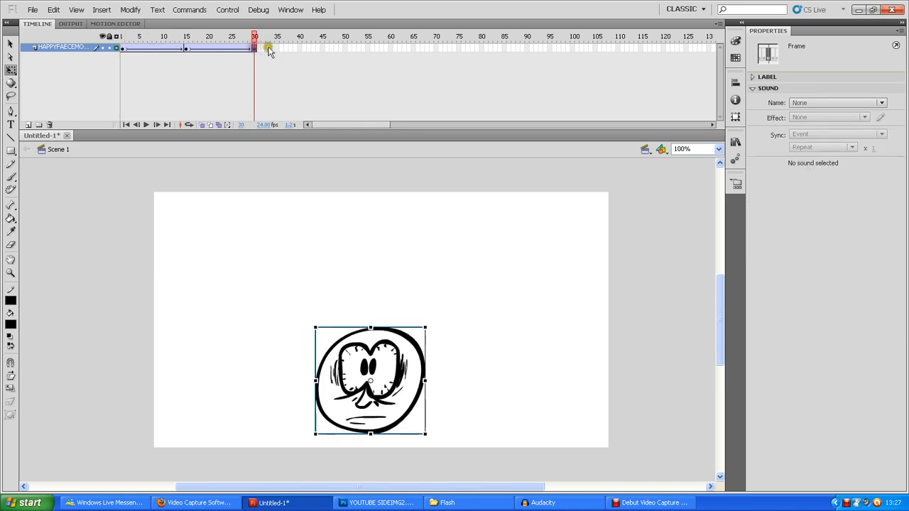
left_click(391, 48)
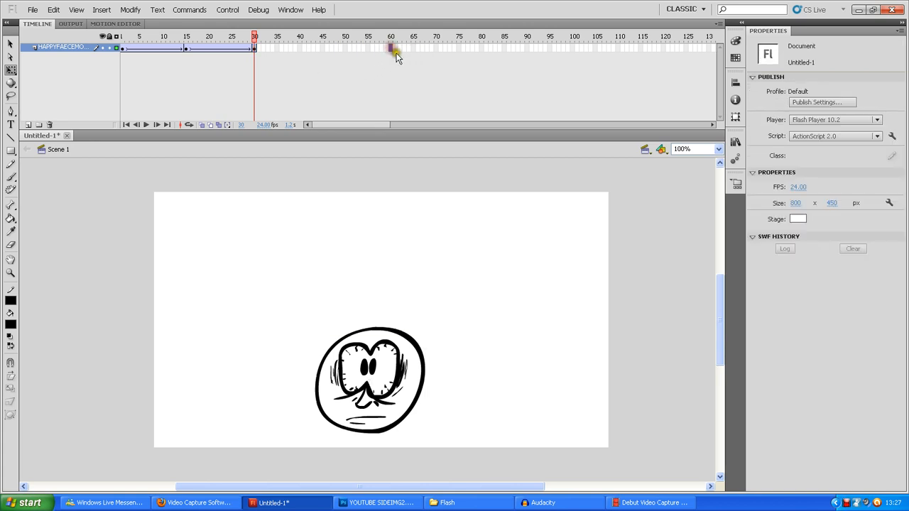
key("F5")
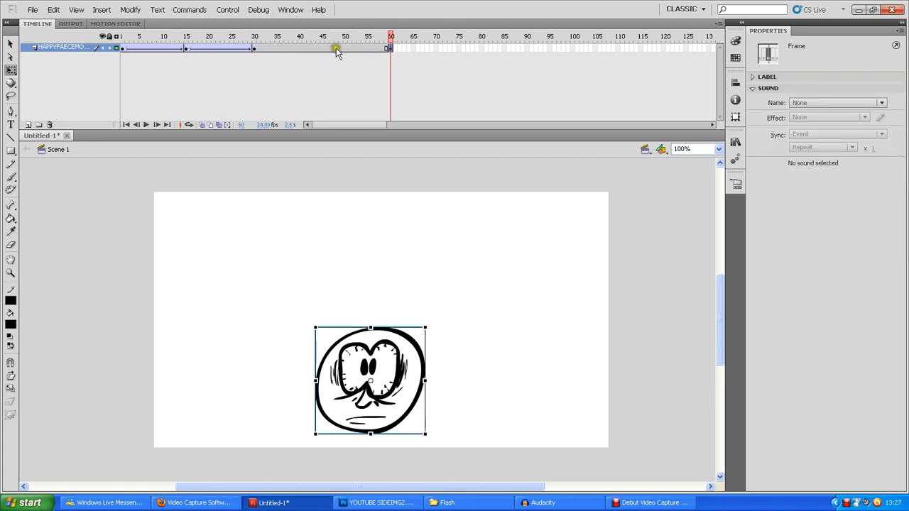
- Create a classic tween between frames 30 and 60 and insert a keyframe at frame 45 in its middle
right_click(312, 56)
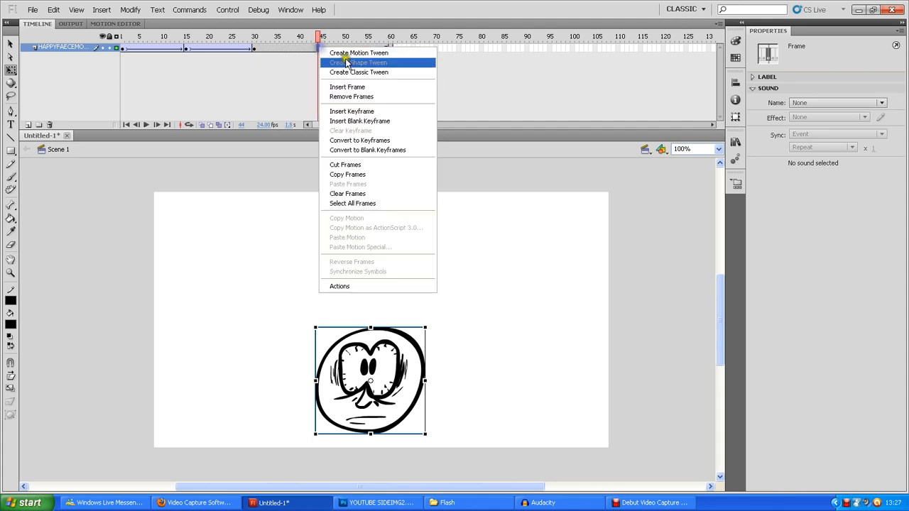
left_click(348, 68)
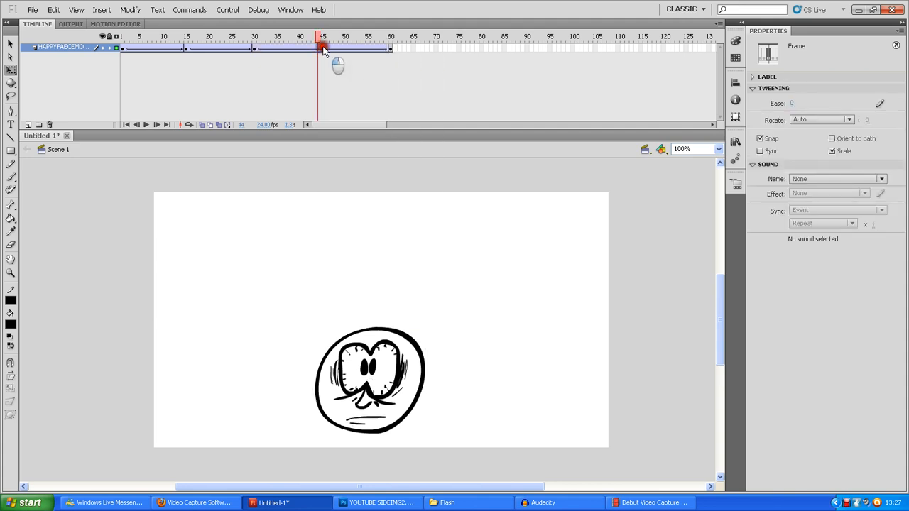
left_click(322, 48)
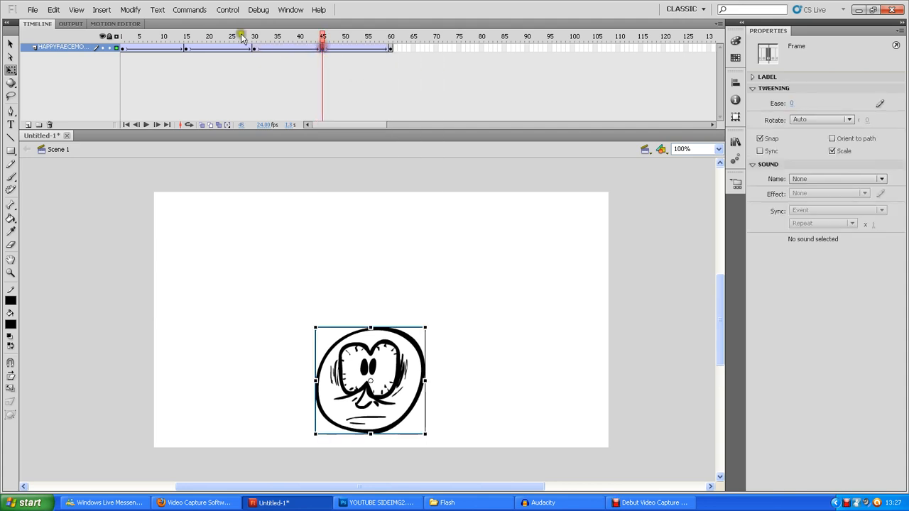
- Copy the keyframe at frame 15 and paste it onto frame 45
right_click(186, 51)
left_click(242, 176)
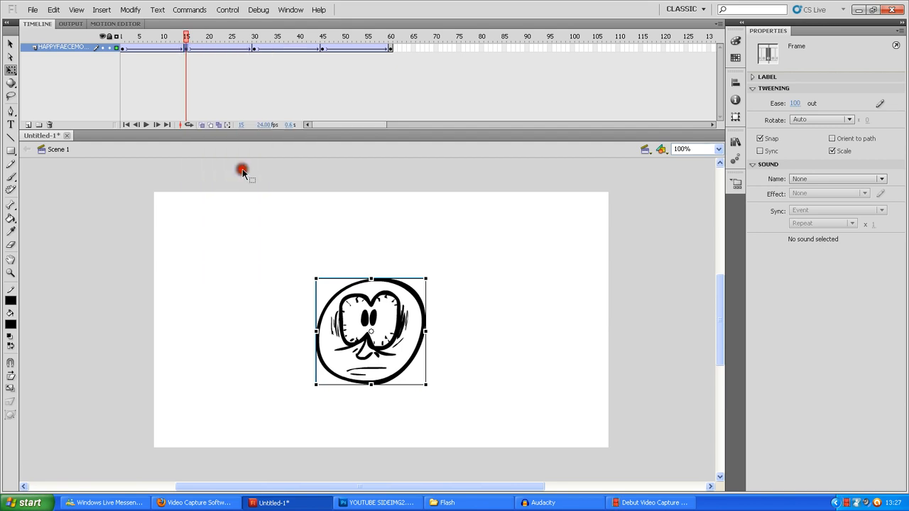
left_click(320, 48)
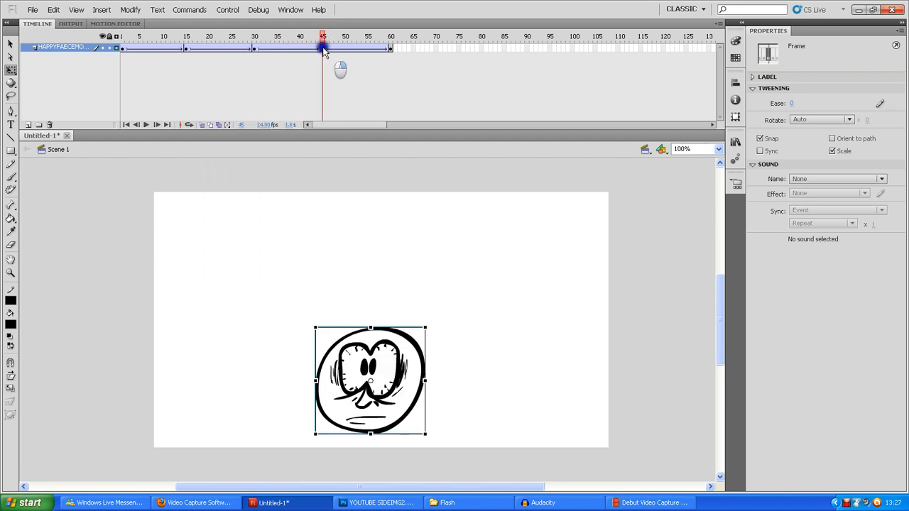
right_click(323, 52)
left_click(348, 186)
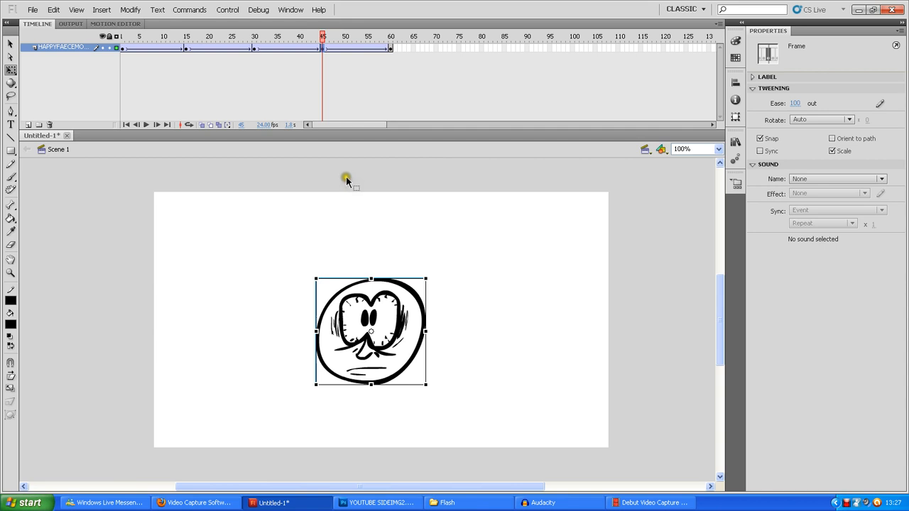
- Set the tween ease to -100 between frames 30 and 45 and check the ease between frames 45 and 60
left_click(295, 48)
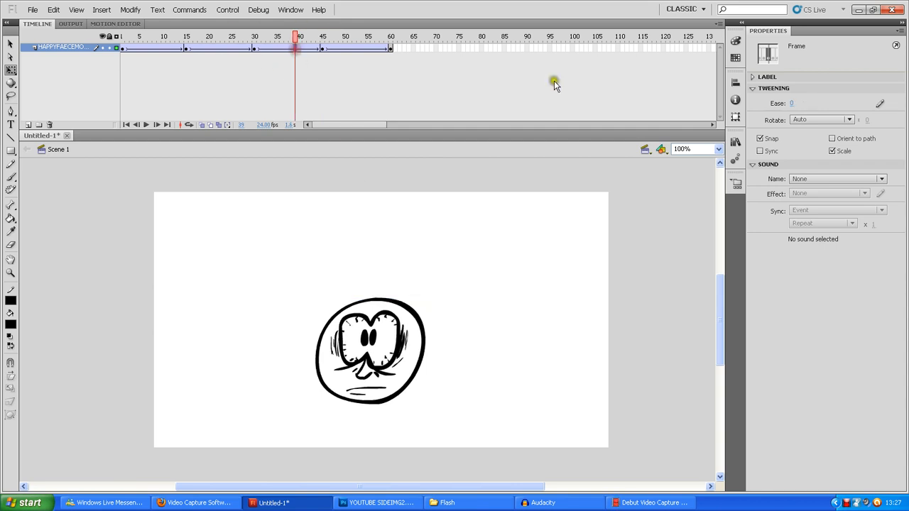
left_click(792, 104)
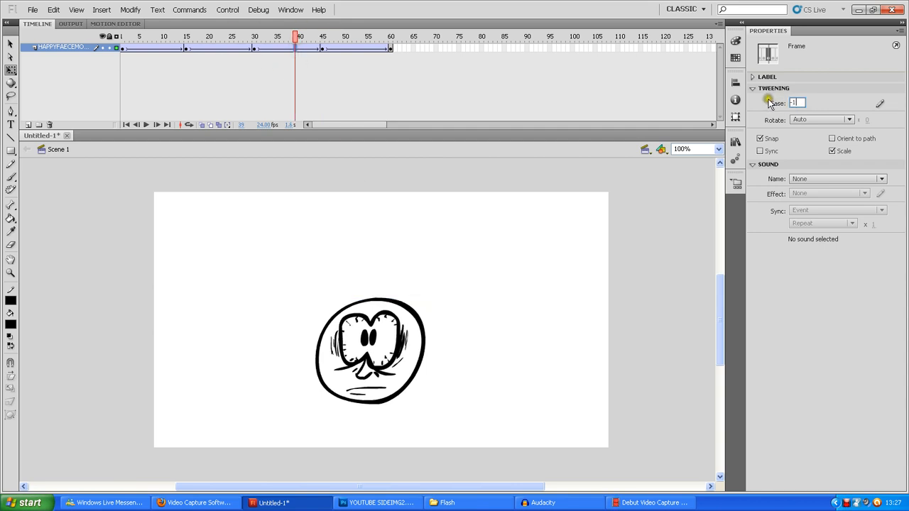
key("Return")
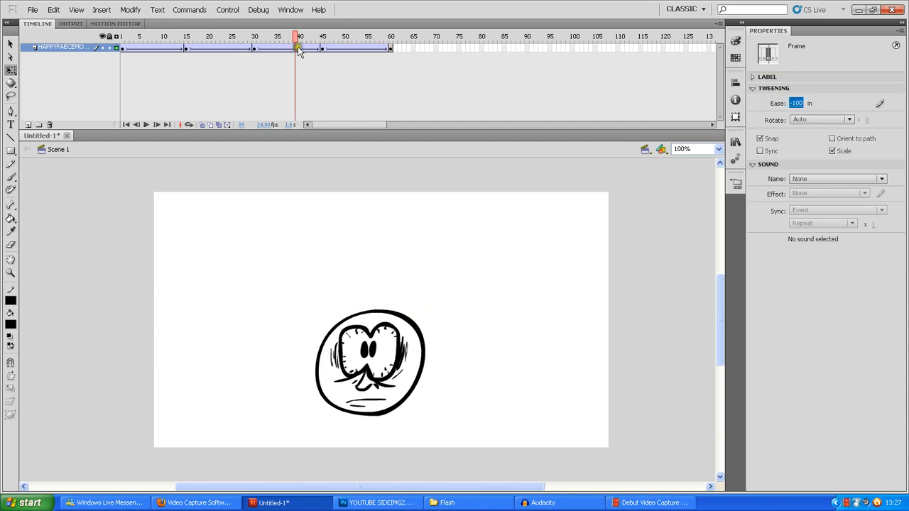
left_click(359, 49)
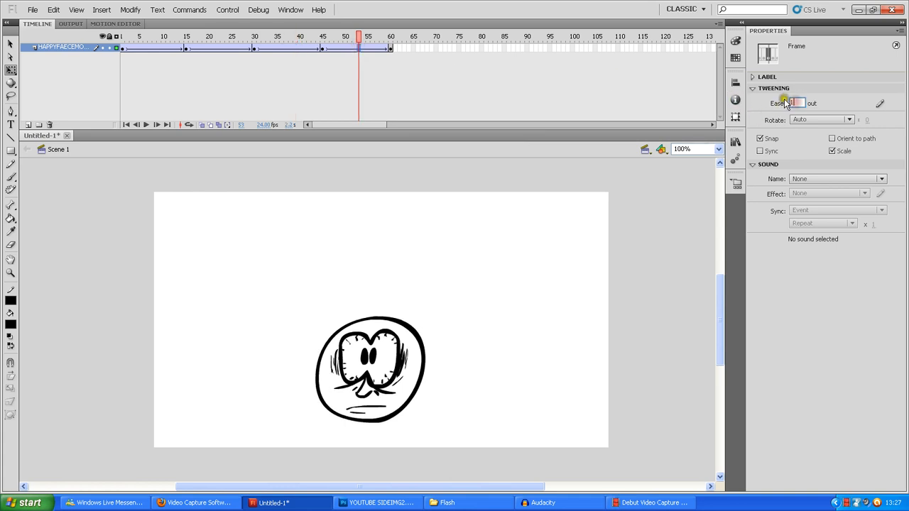
- Copy the starting keyframe at frame 1 and paste it onto frame 60
left_click(390, 48)
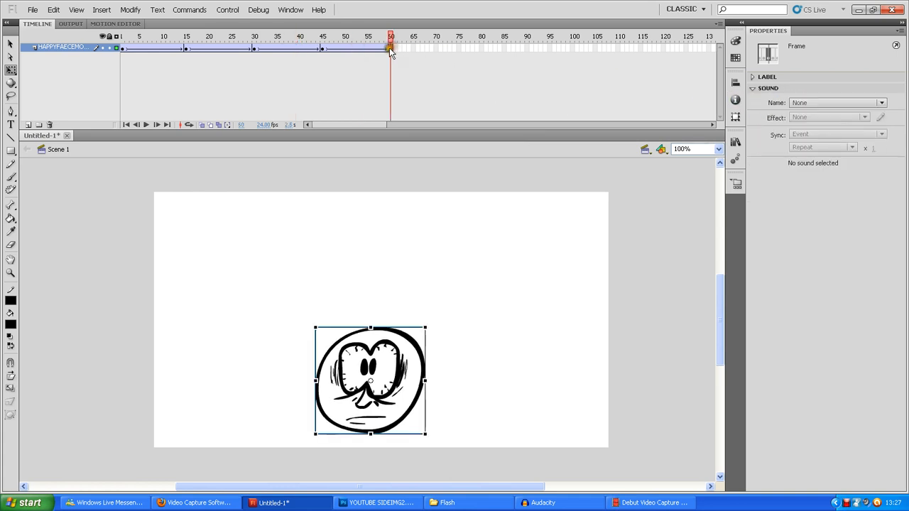
left_click(322, 49)
left_click(122, 48)
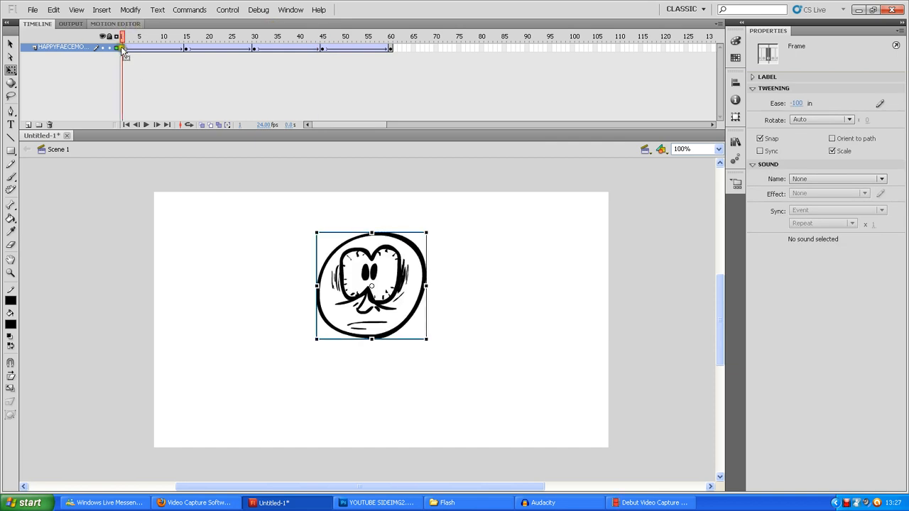
right_click(122, 47)
left_click(157, 175)
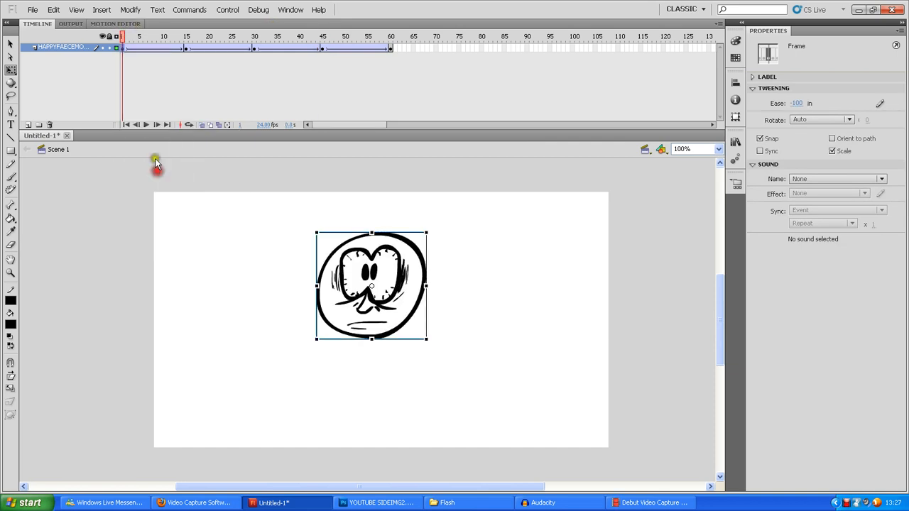
right_click(391, 48)
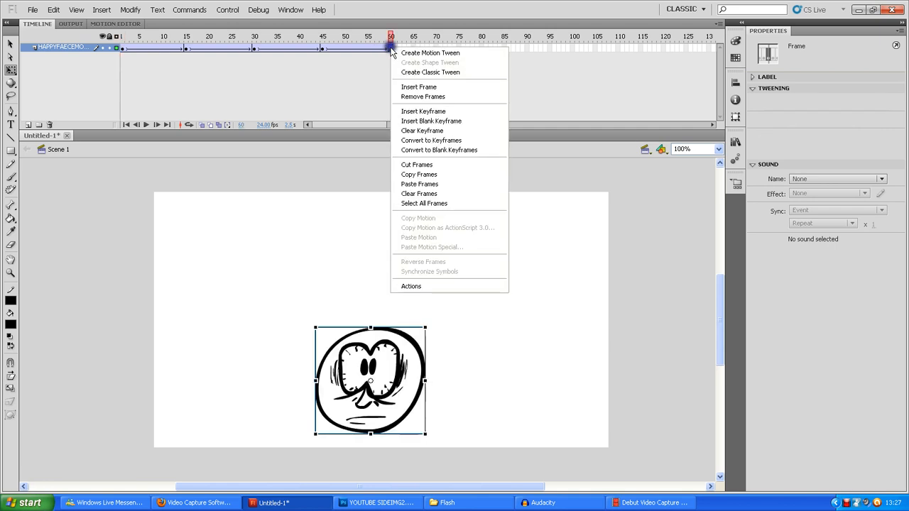
left_click(419, 184)
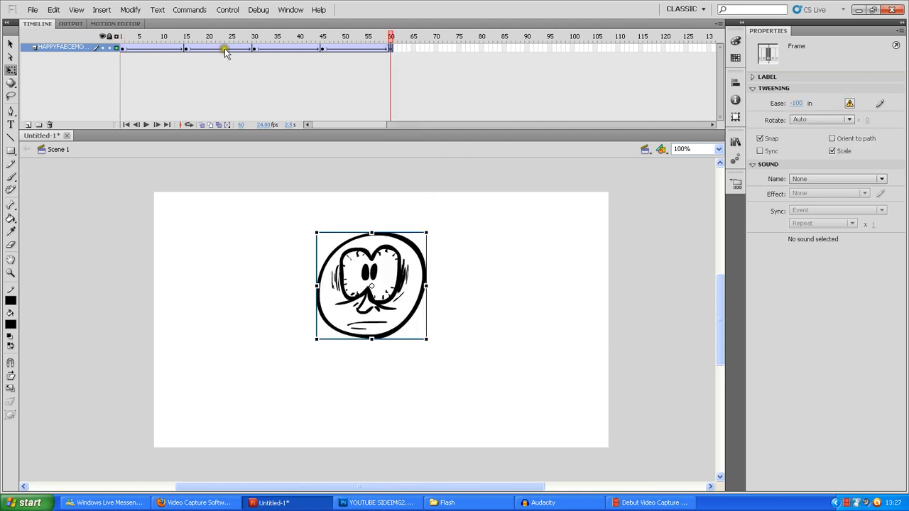
- Play the timeline and test the movie twice in the preview player to check the looping movement, closing each preview
key("Return")
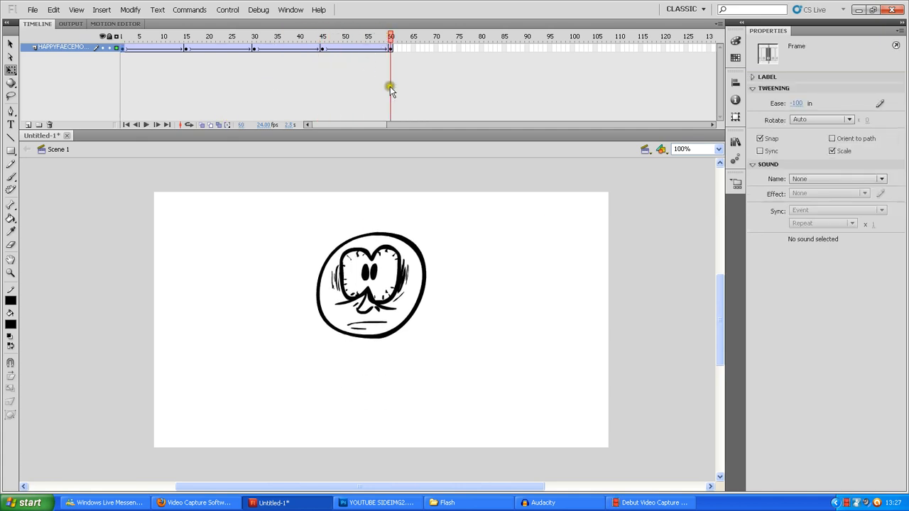
key("ctrl+Return")
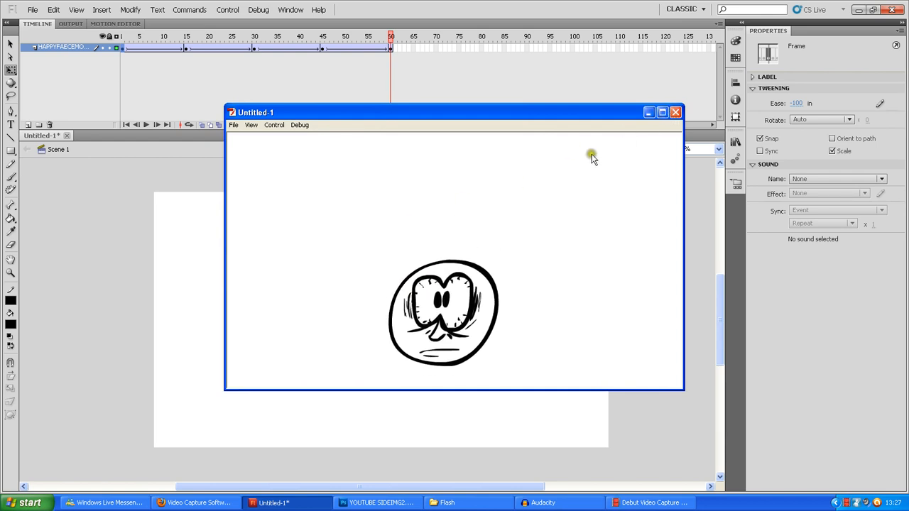
left_click(675, 112)
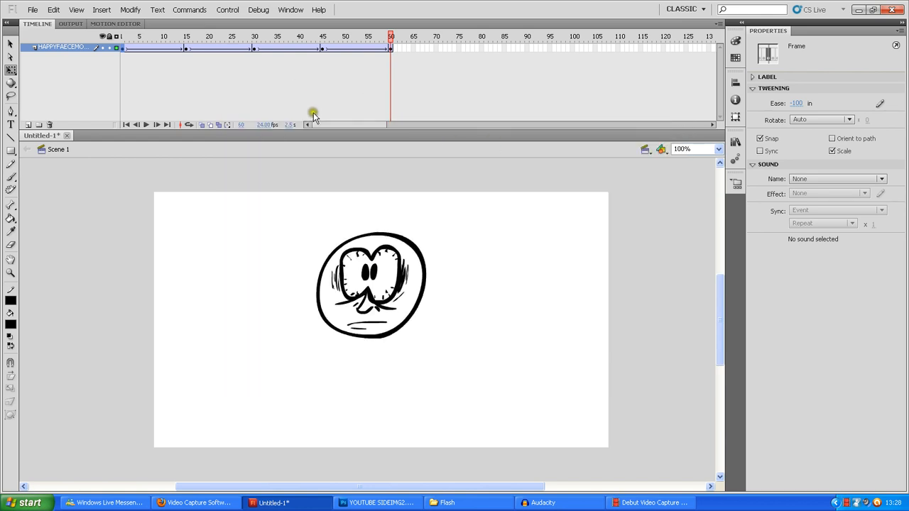
key("ctrl+Return")
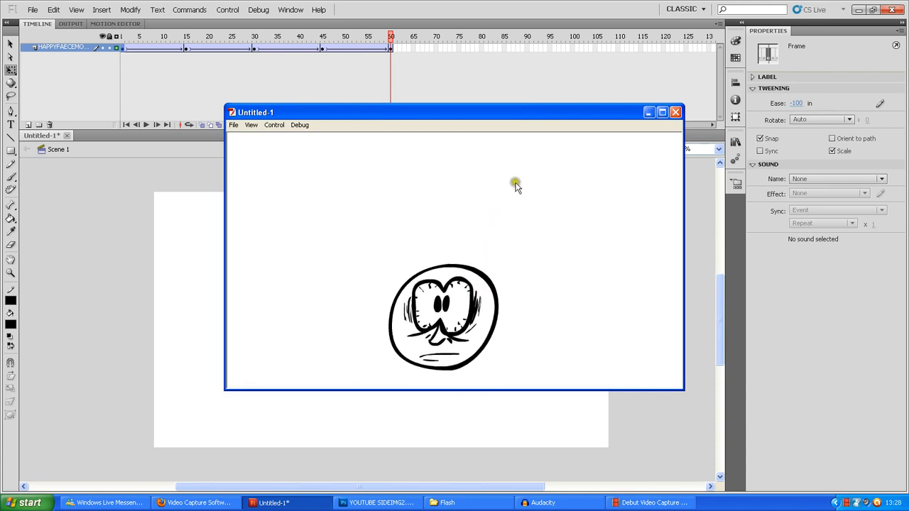
left_click(676, 114)
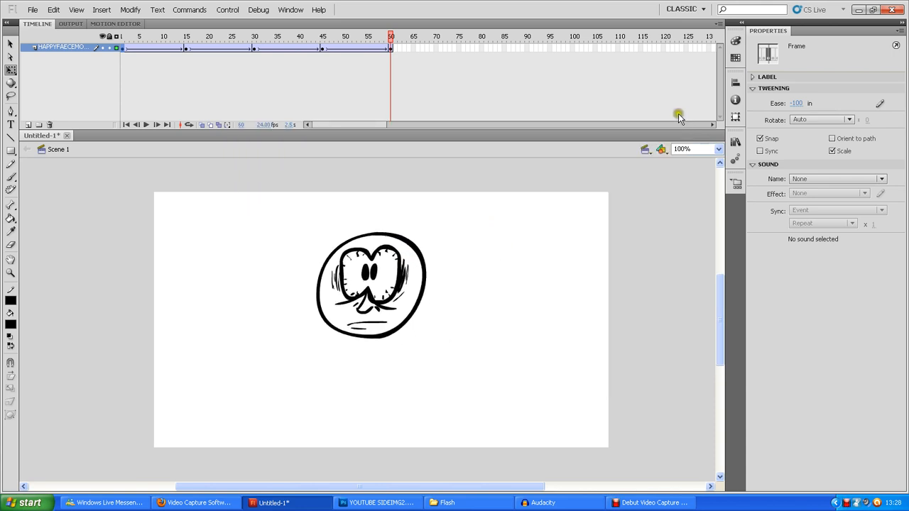
- Insert a keyframe at frame 59, just before the final keyframe of the face layer
left_click(391, 47)
left_click(387, 48)
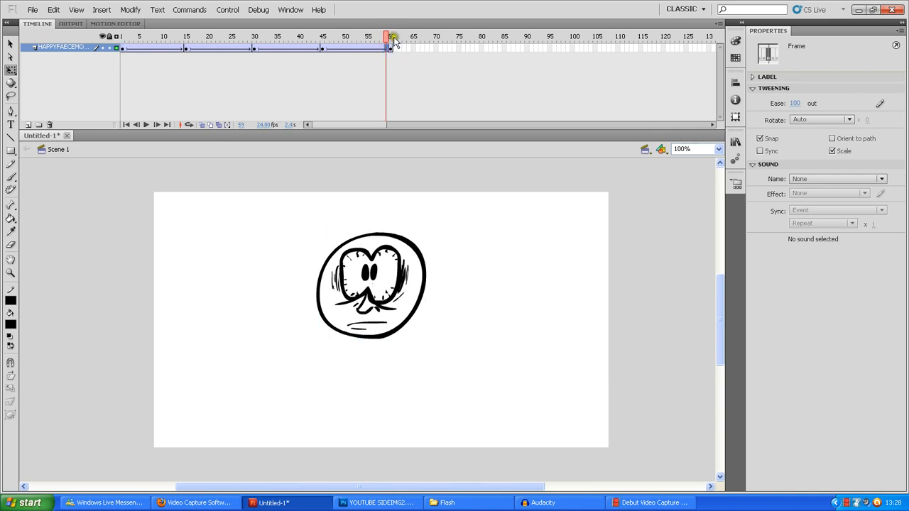
left_click(386, 48)
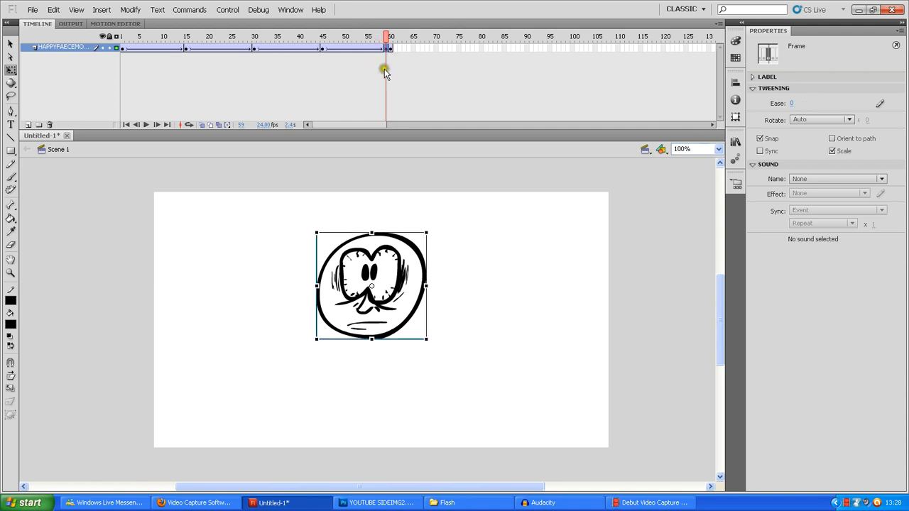
- Remove the last frame at 60 from the face layer and test the movie in the preview player, closing the preview
left_click(391, 48)
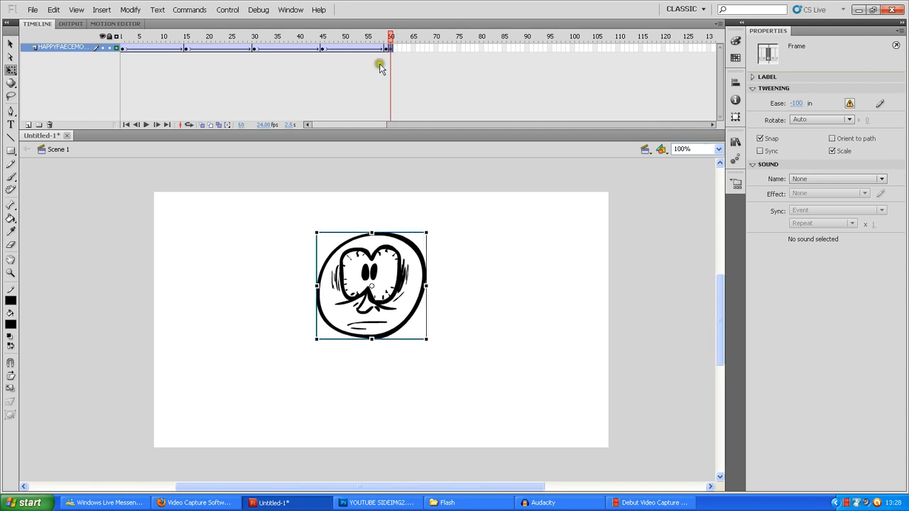
right_click(391, 49)
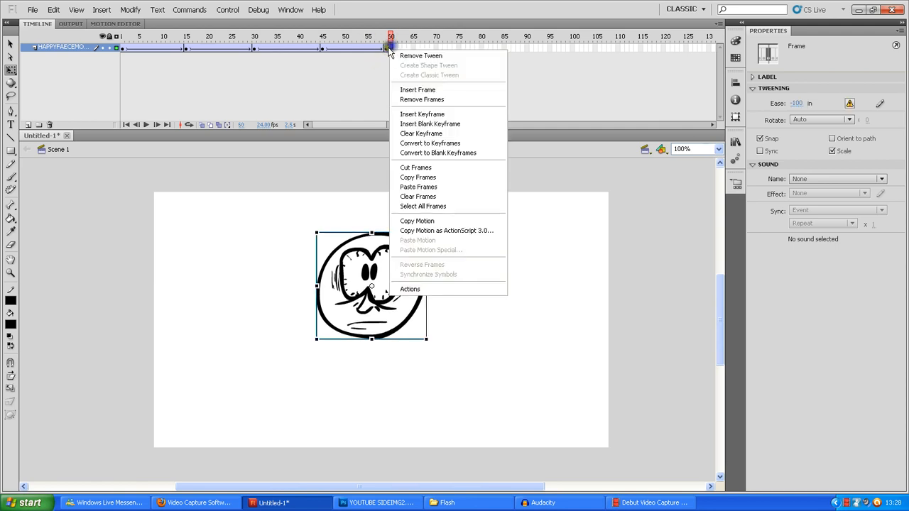
left_click(416, 101)
key("ctrl+Return")
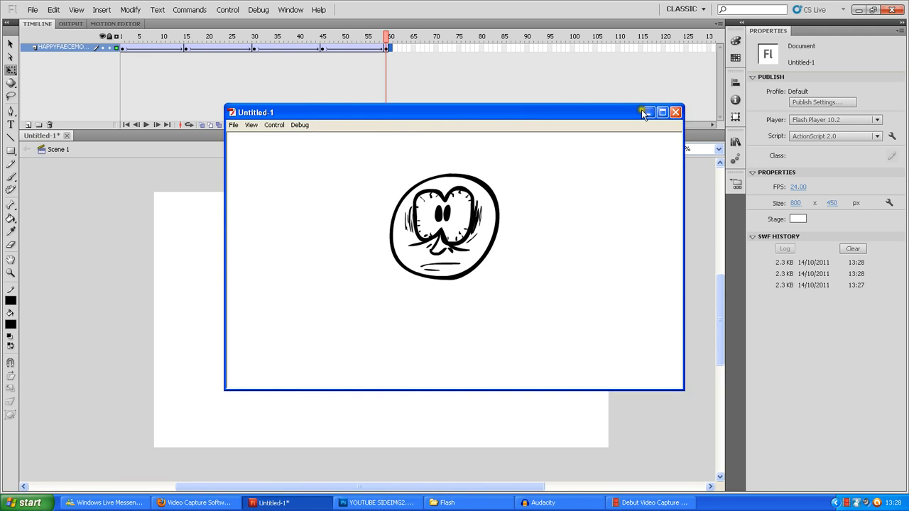
left_click(678, 113)
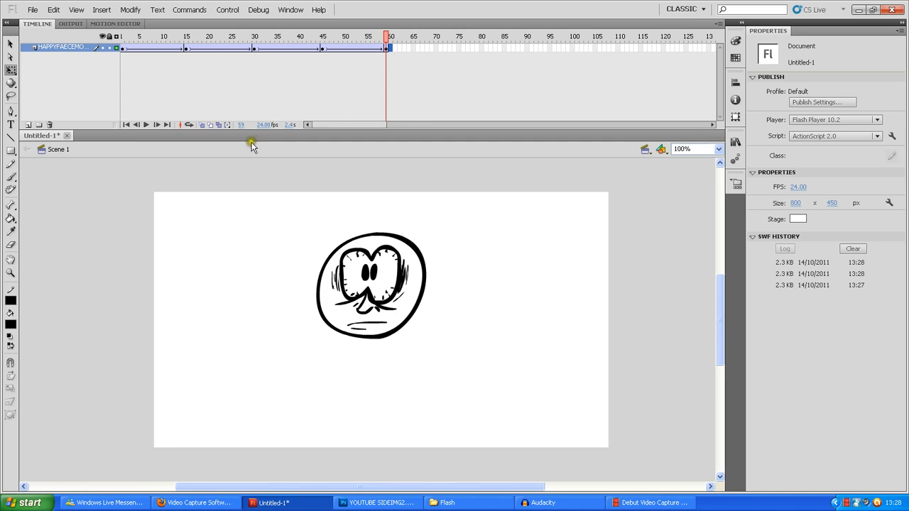
mouse_move(277, 216)
left_mouse_down()
mouse_move(459, 314)
mouse_move(525, 383)
mouse_move(283, 217)
mouse_move(481, 366)
mouse_move(291, 205)
left_mouse_up()
left_click(285, 214)
left_click(472, 361)
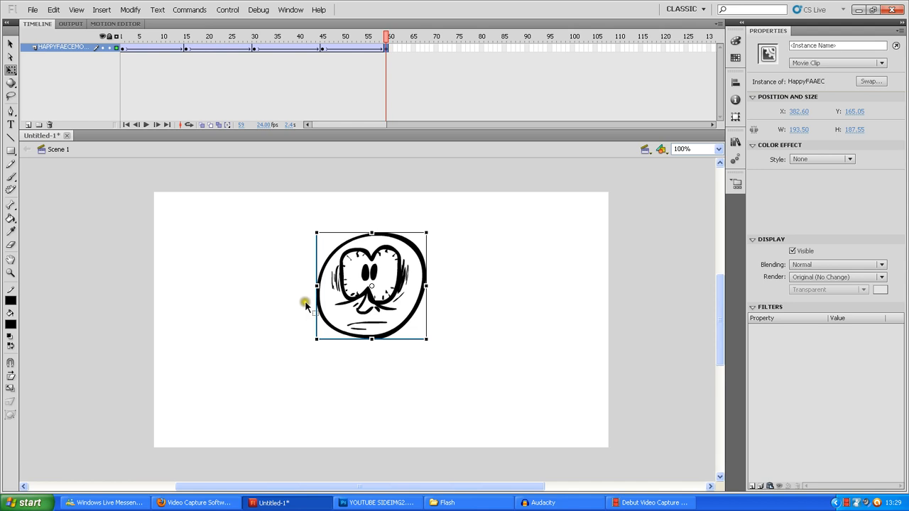
left_click(390, 213)
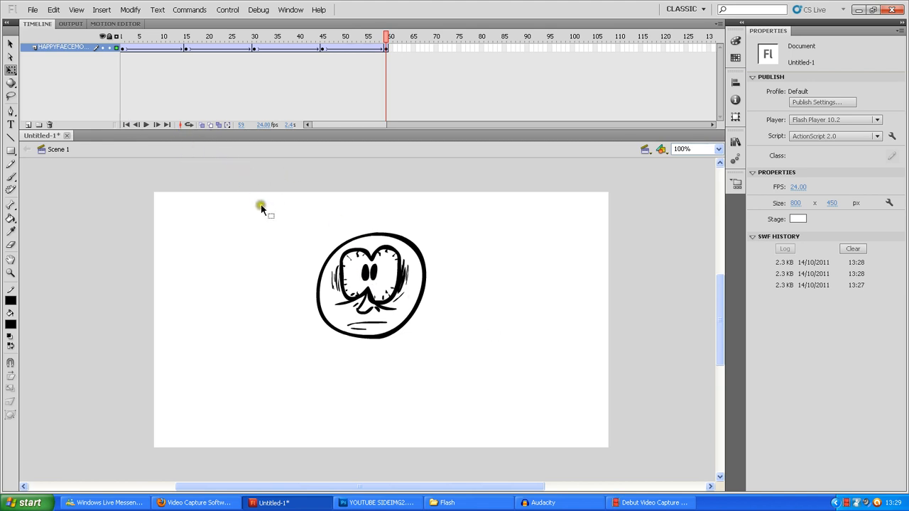
left_click_drag(257, 206, 462, 395)
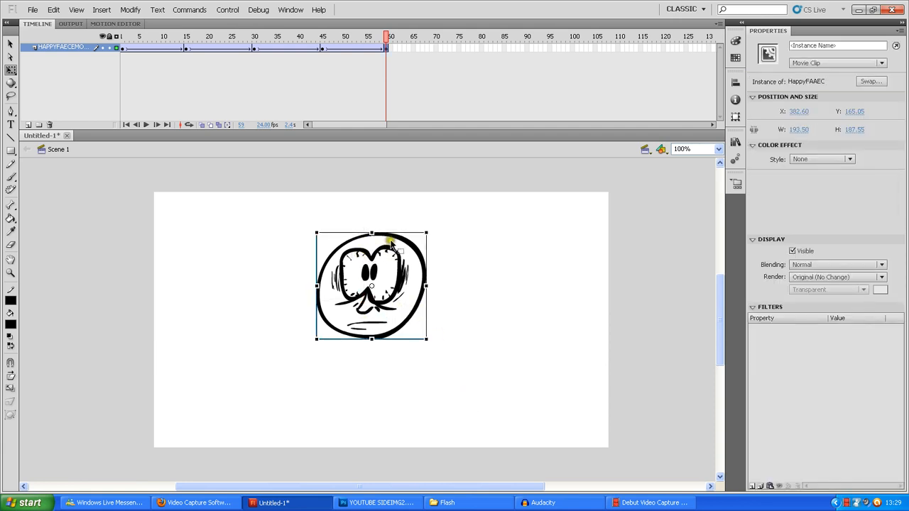
left_click(392, 217)
left_click(379, 267)
- Play the timeline on the stage to check the face's full down-and-up movement
key("Return")
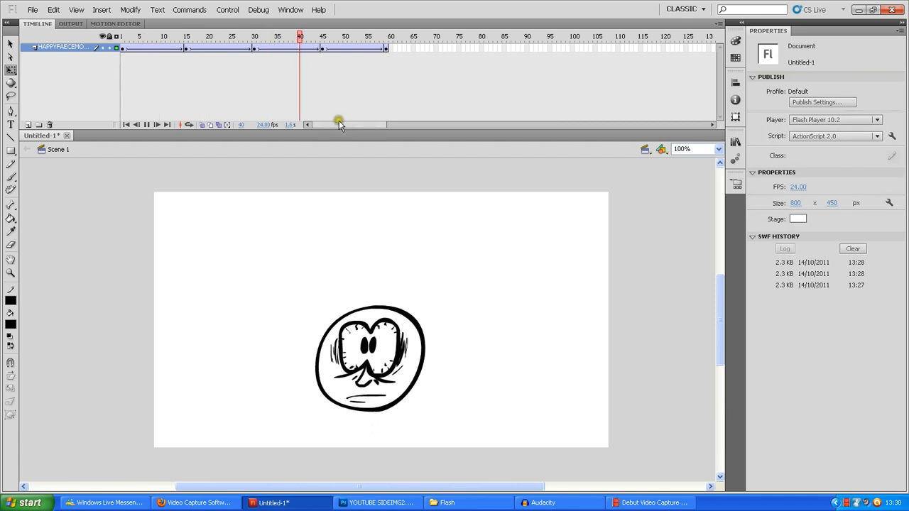